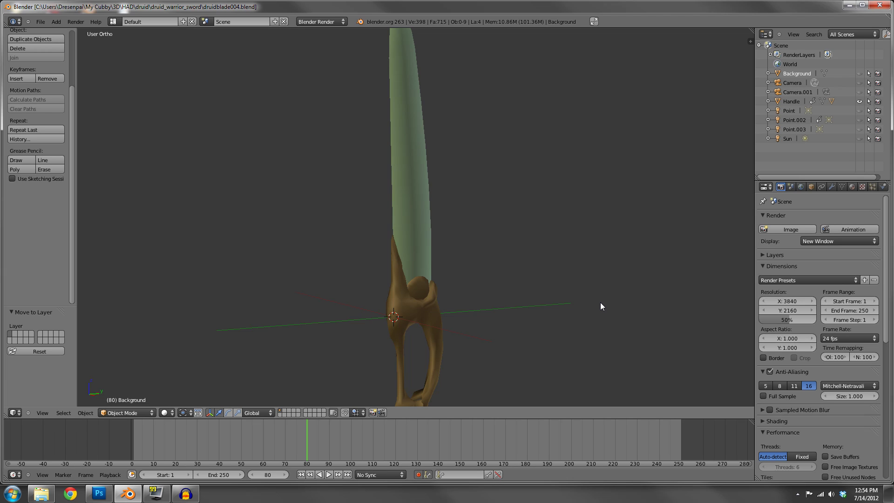
# Step: Examine the sword's handle and blade from several angles
pyautogui.keyDown('shift'); pyautogui.moveTo(588, 306); pyautogui.dragTo(495, 177, button='middle'); pyautogui.keyUp('shift')
pyautogui.scroll(6, 568, 306)
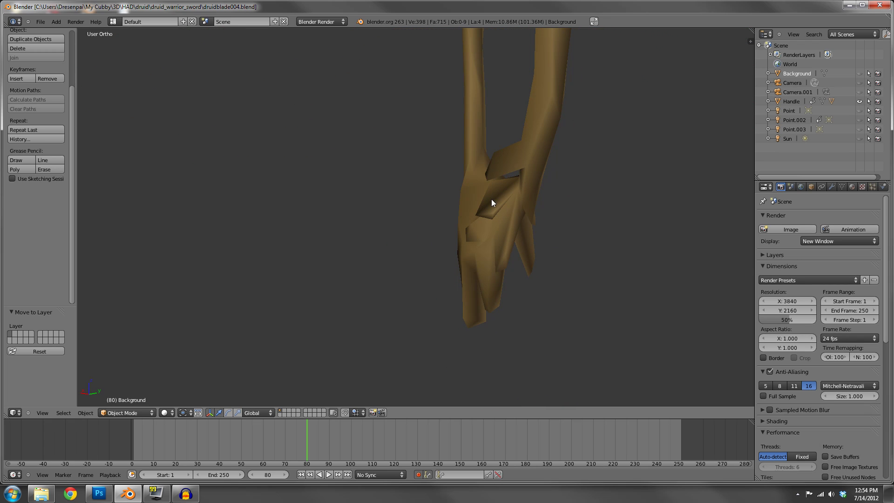
pyautogui.moveTo(507, 226); pyautogui.dragTo(464, 256, button='middle')
pyautogui.moveTo(488, 291); pyautogui.dragTo(246, 205, button='middle')
pyautogui.moveTo(314, 195); pyautogui.dragTo(461, 257, button='middle')
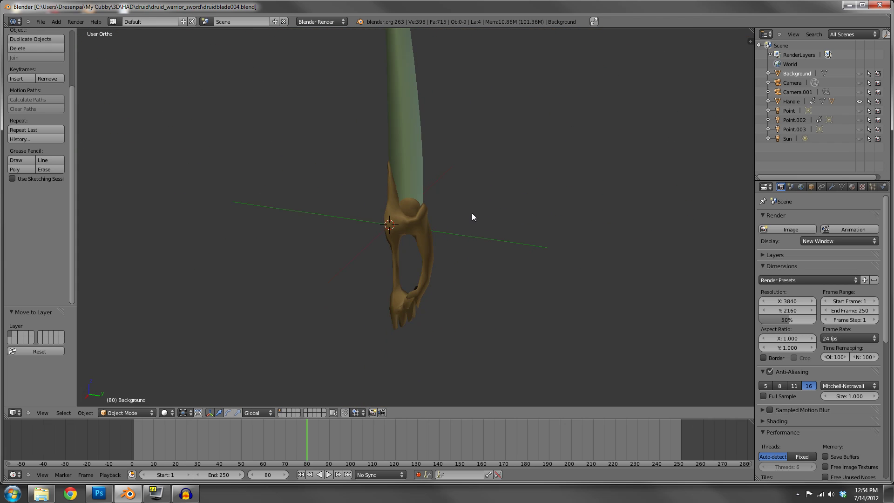
pyautogui.moveTo(471, 214); pyautogui.dragTo(408, 168, button='middle')
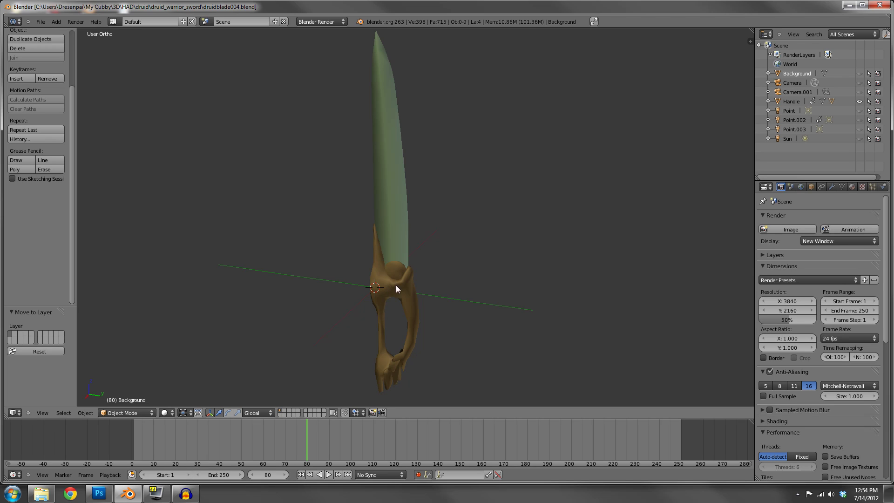
# Step: Select the blade and review its material's diffuse, specular and shading settings
pyautogui.rightClick(385, 193)
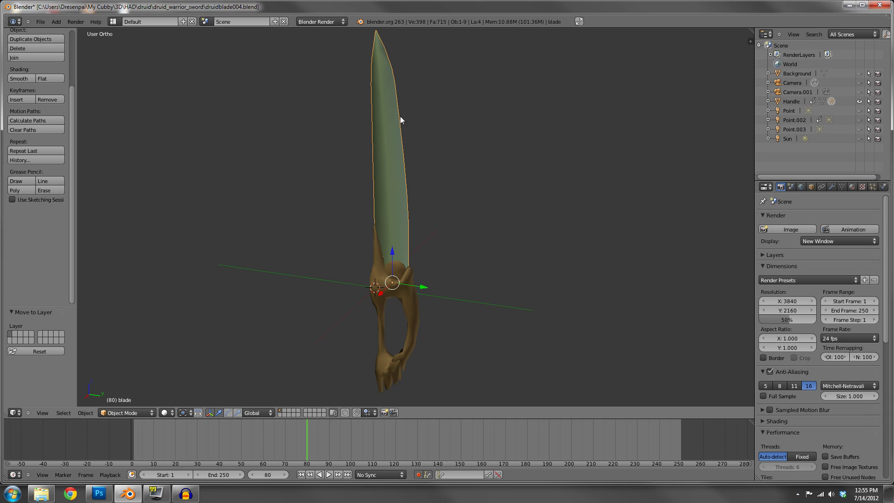
pyautogui.rightClick(396, 285)
pyautogui.rightClick(387, 195)
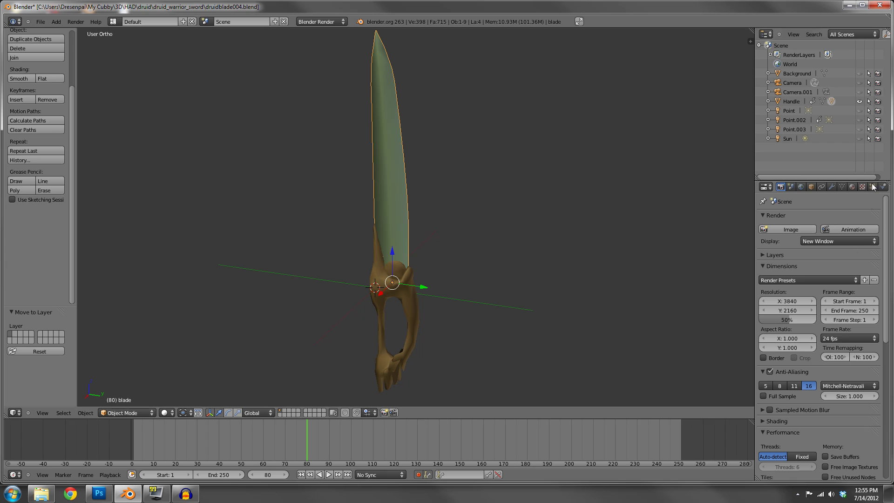
pyautogui.click(851, 187)
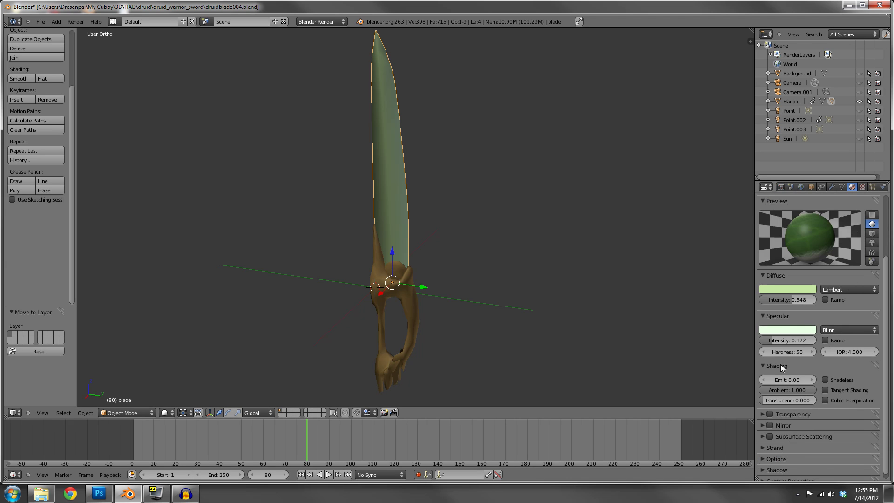
pyautogui.scroll(4, 796, 230)
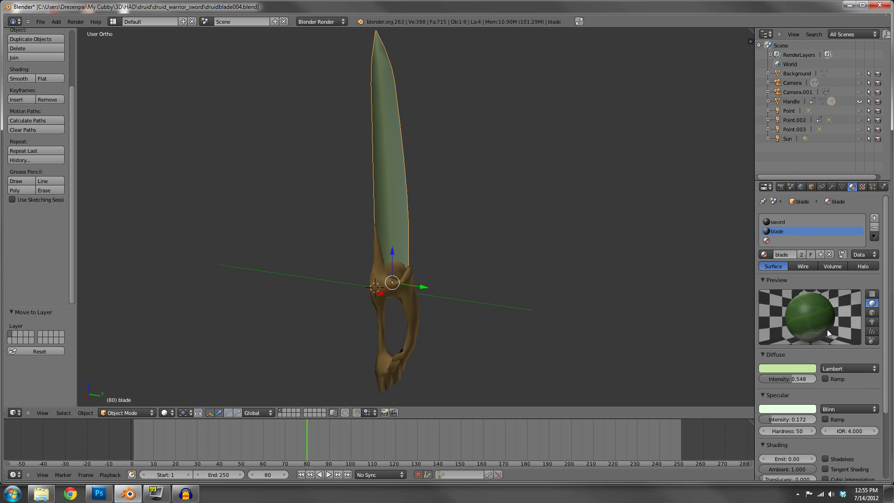
pyautogui.scroll(-1, 810, 314)
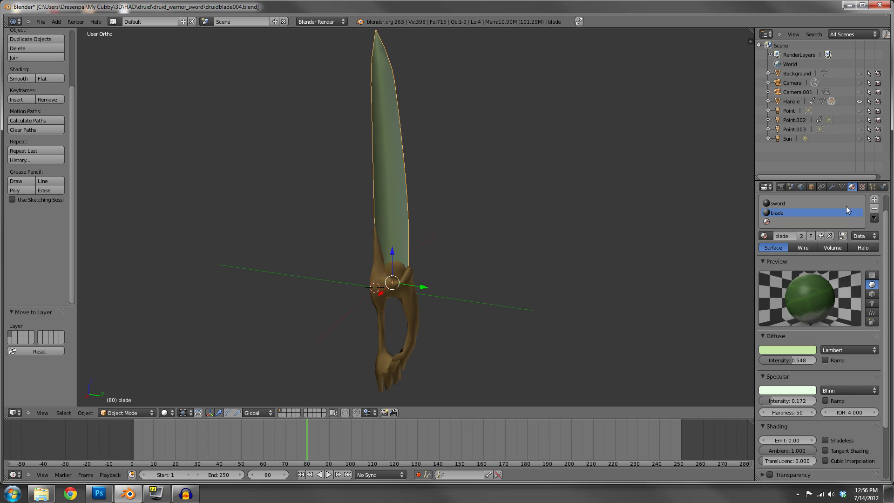
# Step: Select the handle and review its material settings and assigned image textures
pyautogui.rightClick(396, 290)
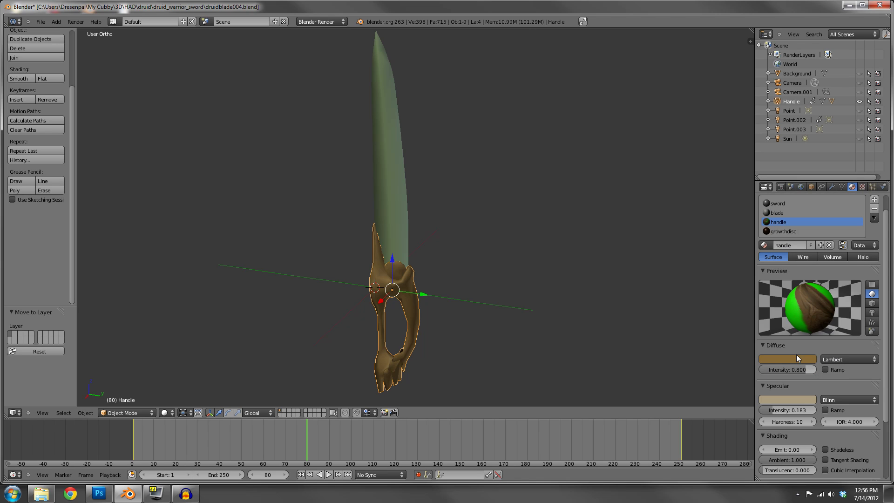
pyautogui.scroll(-4, 796, 354)
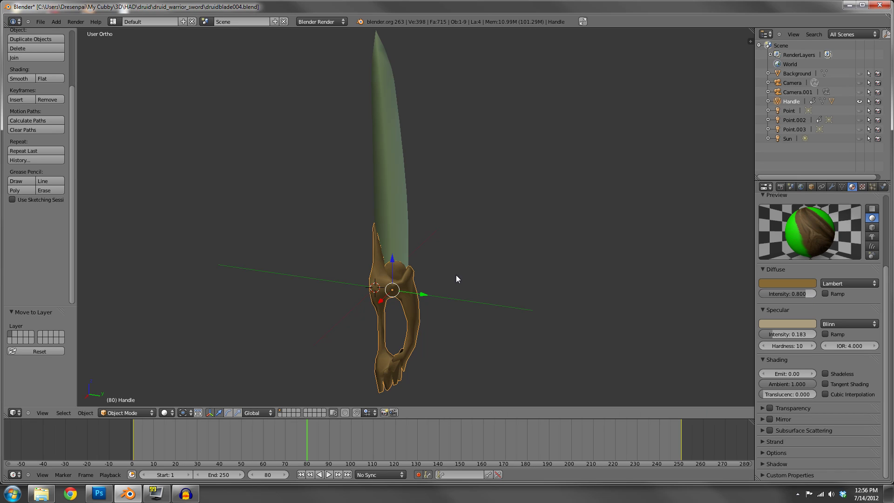
pyautogui.press('r')
pyautogui.press('Escape')
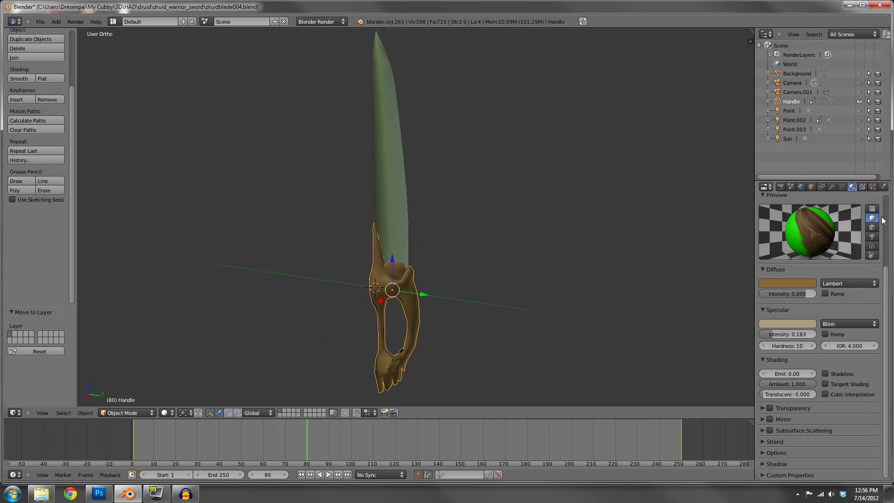
pyautogui.click(861, 186)
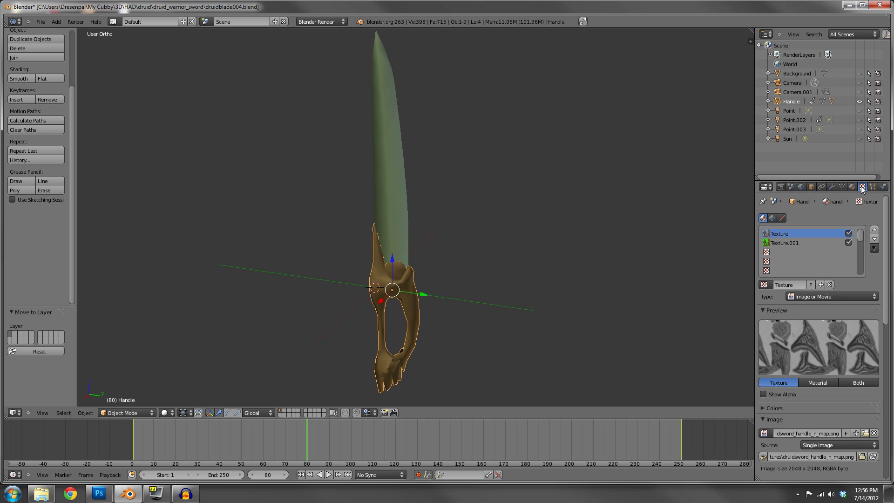
pyautogui.click(852, 186)
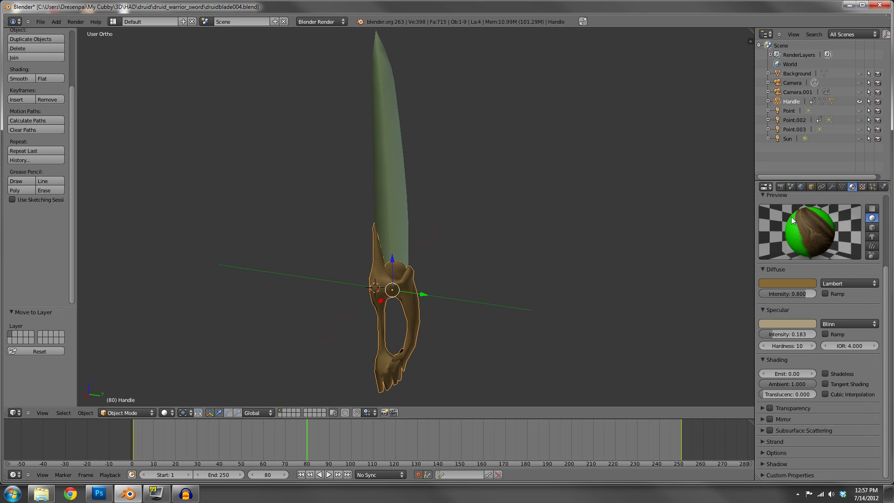
# Step: Switch the handle to Edit Mode with its grip and guard in close view
pyautogui.scroll(4, 454, 330)
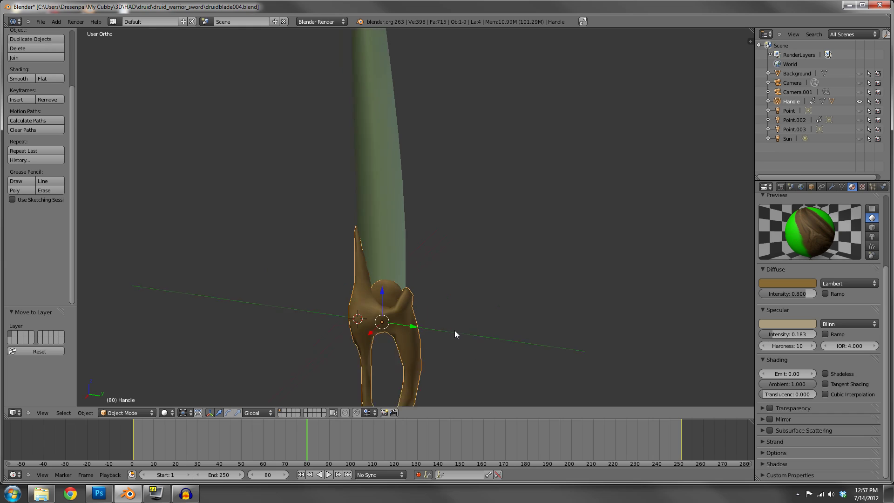
pyautogui.keyDown('shift'); pyautogui.moveTo(455, 343); pyautogui.dragTo(515, 190, button='middle'); pyautogui.keyUp('shift')
pyautogui.scroll(1, 510, 229)
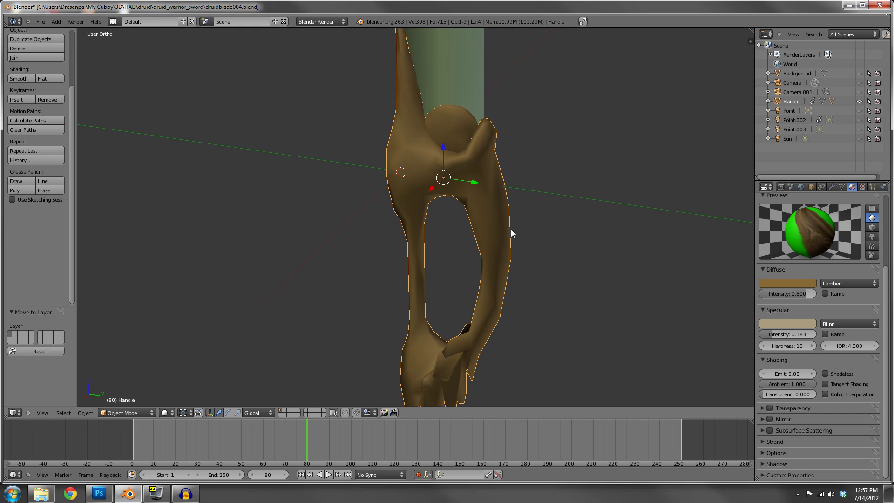
pyautogui.press('Tab')
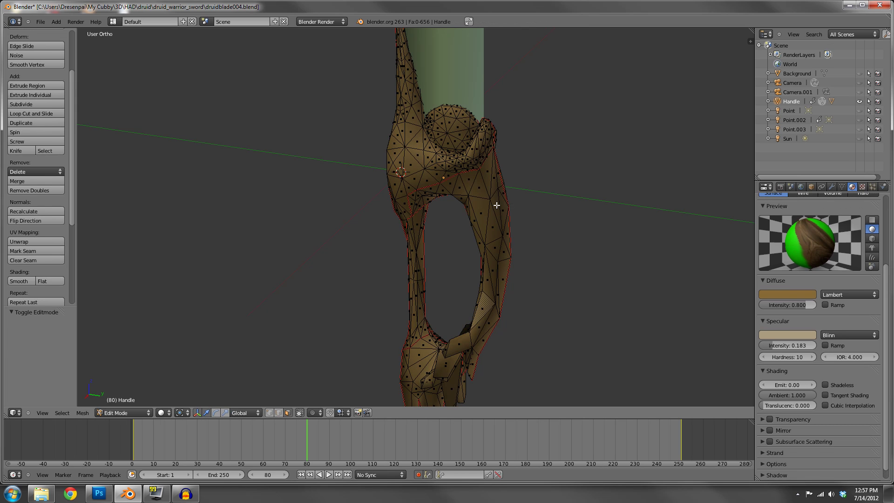
pyautogui.moveTo(584, 281); pyautogui.dragTo(427, 112, button='middle')
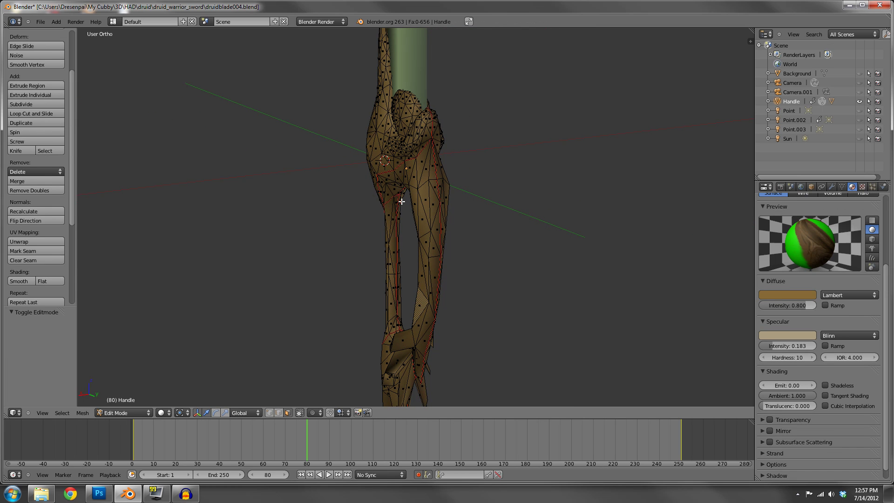
# Step: Examine the seam-marking tools and the red UV seams around the handle's guard, grip and spike from all sides
pyautogui.moveTo(72, 130); pyautogui.dragTo(72, 201)
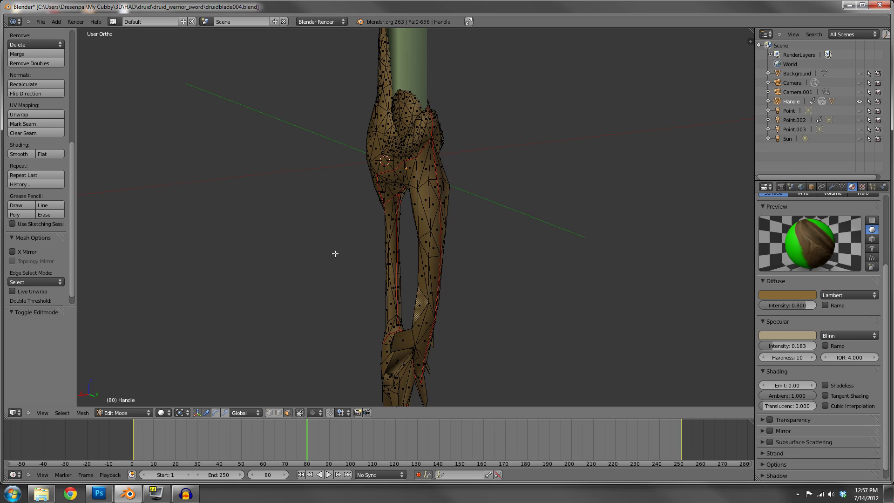
pyautogui.scroll(5, 463, 160)
pyautogui.moveTo(487, 134); pyautogui.dragTo(425, 175, button='middle')
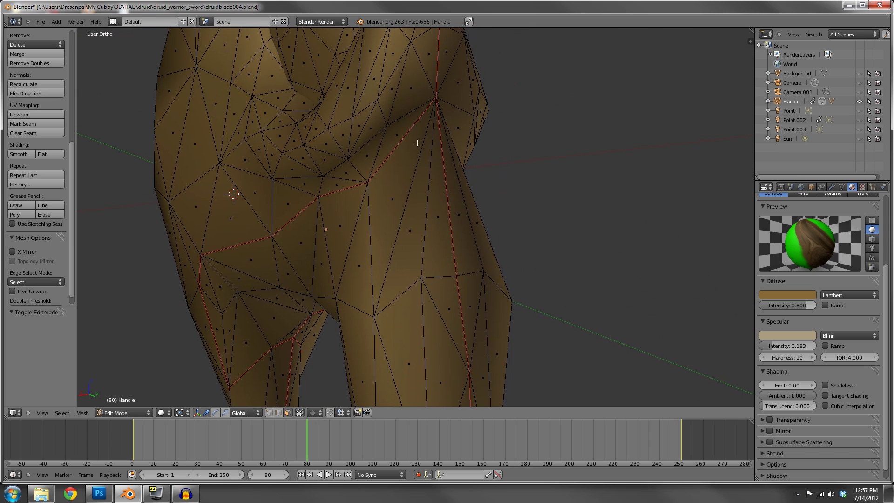
pyautogui.moveTo(445, 142); pyautogui.dragTo(433, 185, button='middle')
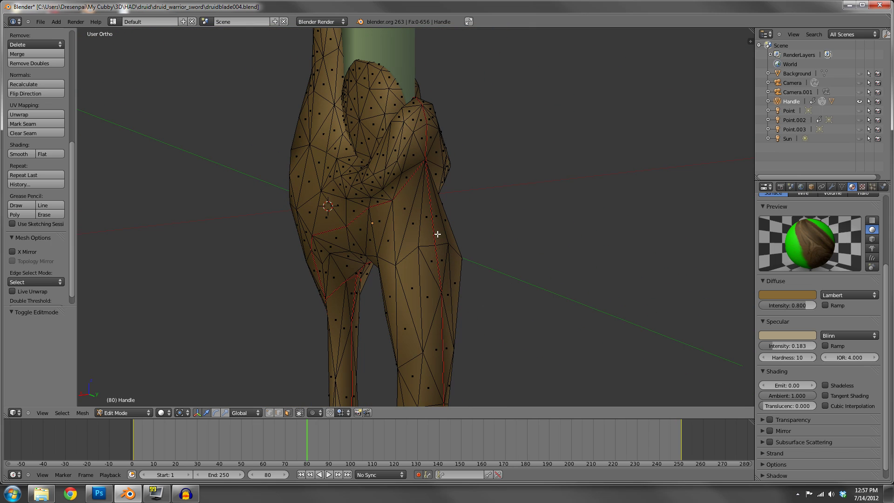
pyautogui.moveTo(352, 241)
pyautogui.mouseDown(button='middle')
pyautogui.moveTo(299, 245)
pyautogui.moveTo(355, 228)
pyautogui.mouseUp(button='middle')
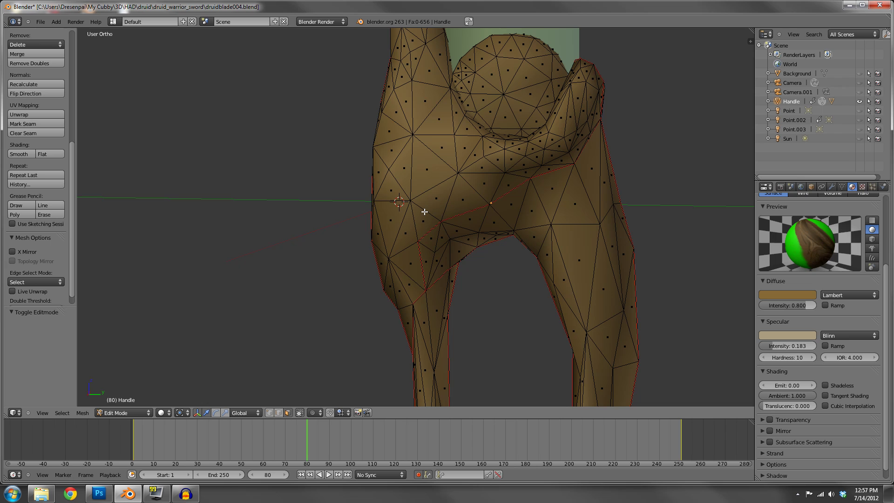
pyautogui.scroll(-2, 430, 211)
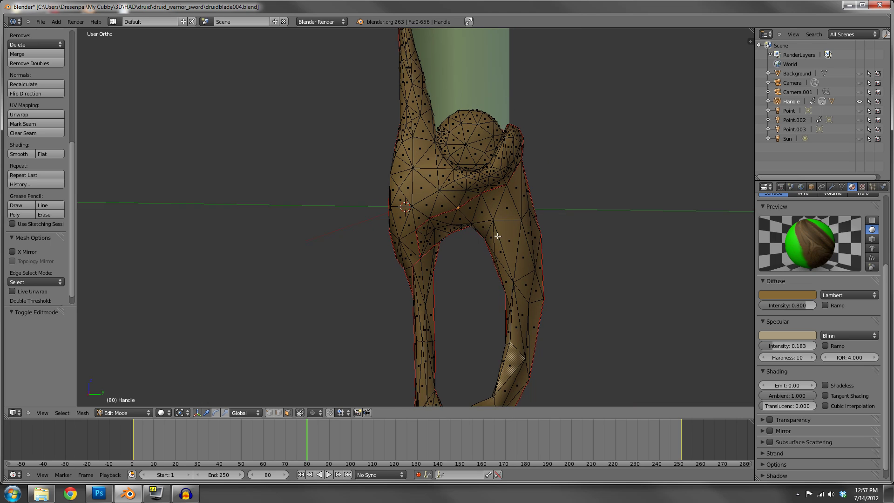
pyautogui.keyDown('shift'); pyautogui.moveTo(471, 262); pyautogui.dragTo(418, 173, button='middle'); pyautogui.keyUp('shift')
pyautogui.moveTo(516, 328); pyautogui.dragTo(456, 295, button='middle')
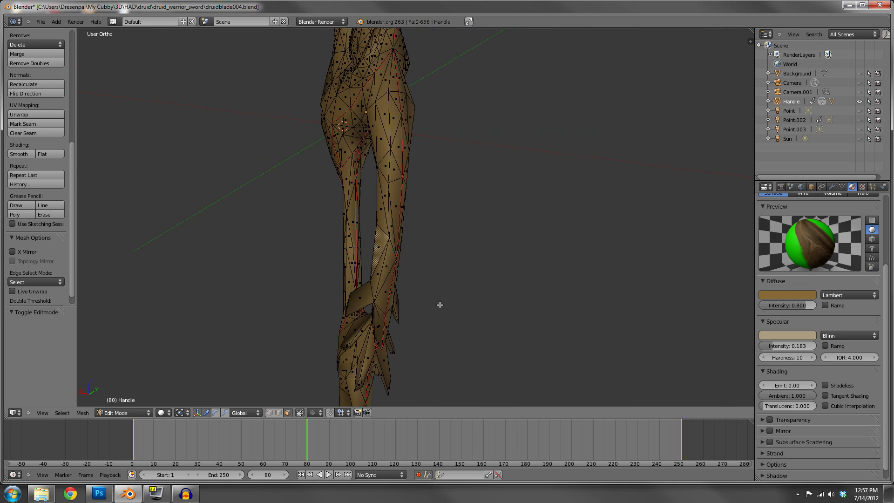
pyautogui.moveTo(511, 256); pyautogui.dragTo(340, 303, button='middle')
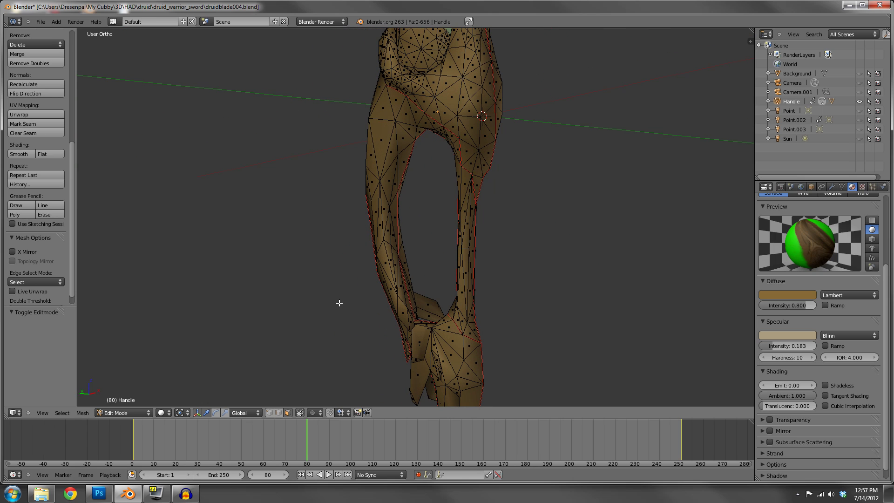
pyautogui.moveTo(428, 239); pyautogui.dragTo(570, 256, button='middle')
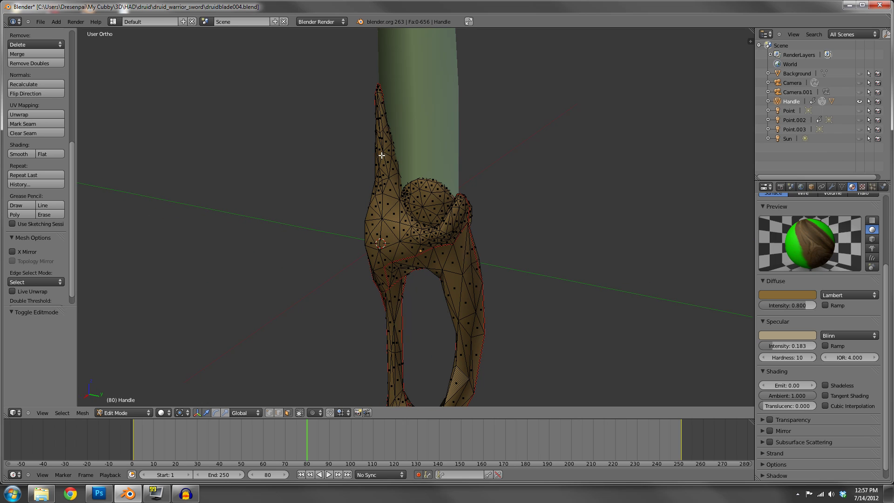
pyautogui.moveTo(443, 234); pyautogui.dragTo(548, 138, button='middle')
pyautogui.moveTo(457, 135); pyautogui.dragTo(437, 216, button='middle')
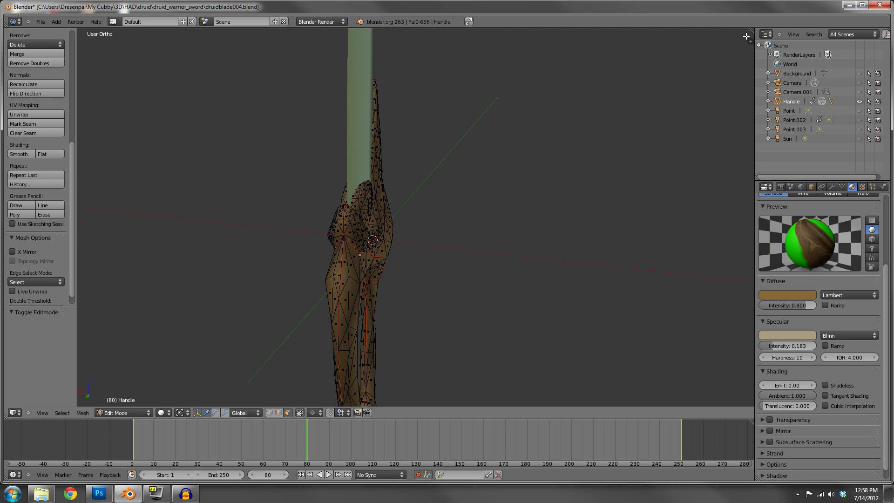
# Step: Split the 3D view vertically, make the new area a UV/Image Editor, and widen it
pyautogui.moveTo(750, 31); pyautogui.dragTo(390, 82)
pyautogui.click(399, 413)
pyautogui.click(403, 403)
pyautogui.click(399, 413)
pyautogui.click(399, 413)
pyautogui.click(399, 413)
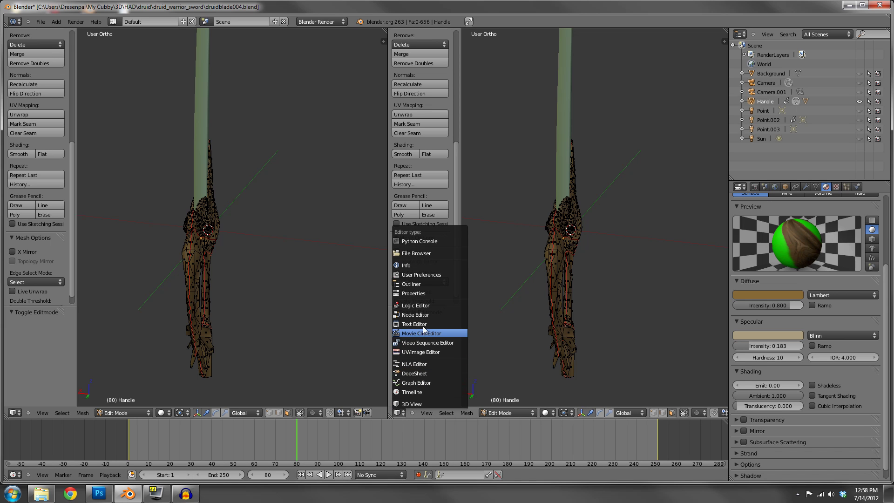
pyautogui.click(421, 351)
pyautogui.moveTo(389, 251); pyautogui.dragTo(354, 252)
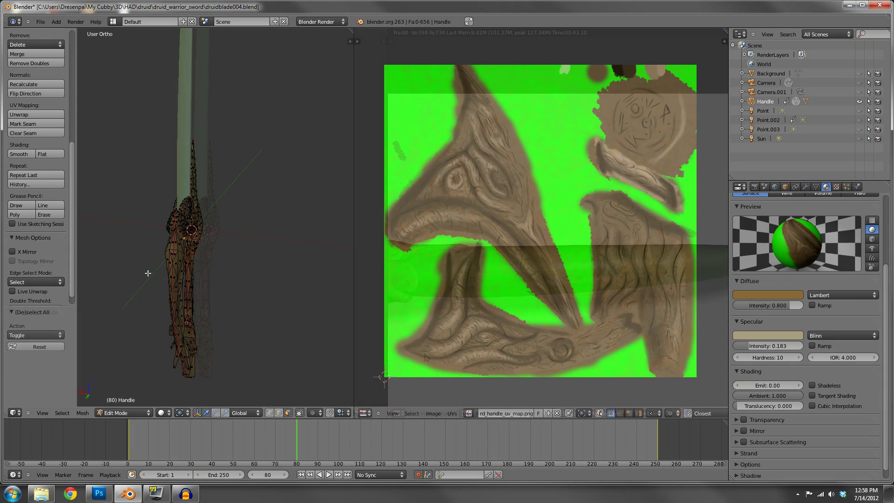
# Step: Select all faces of the handle mesh to show its UV layout over the texture
pyautogui.press('a')
pyautogui.moveTo(236, 249); pyautogui.dragTo(204, 257, button='middle')
pyautogui.press('a')
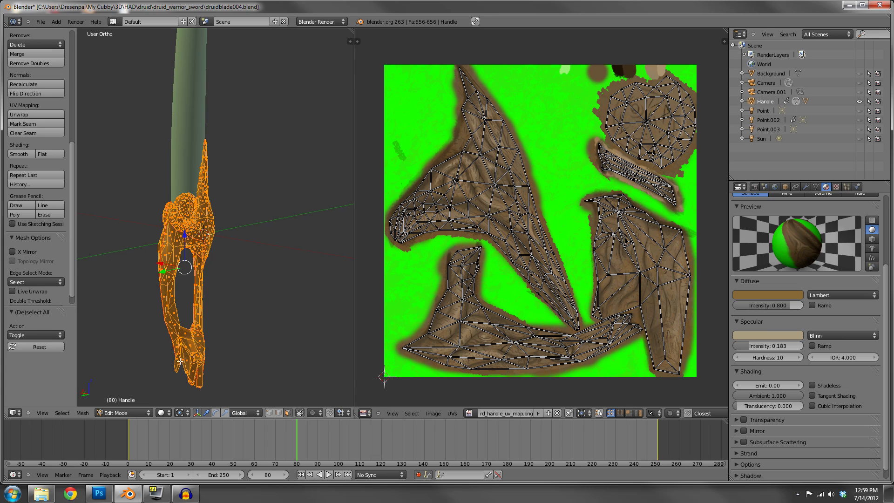
# Step: Select one face on the round disc and one on the guard to compare their positions in the UV layout
pyautogui.rightClick(196, 205)
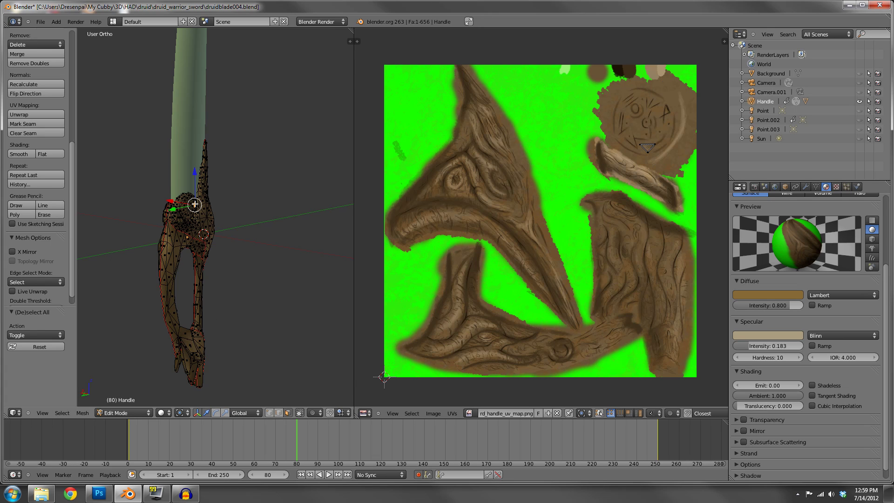
pyautogui.scroll(6, 279, 220)
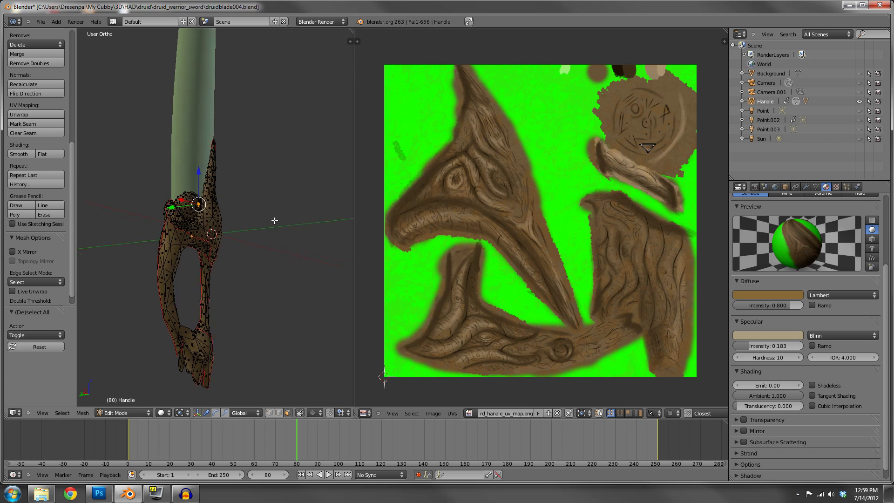
pyautogui.scroll(3, 212, 202)
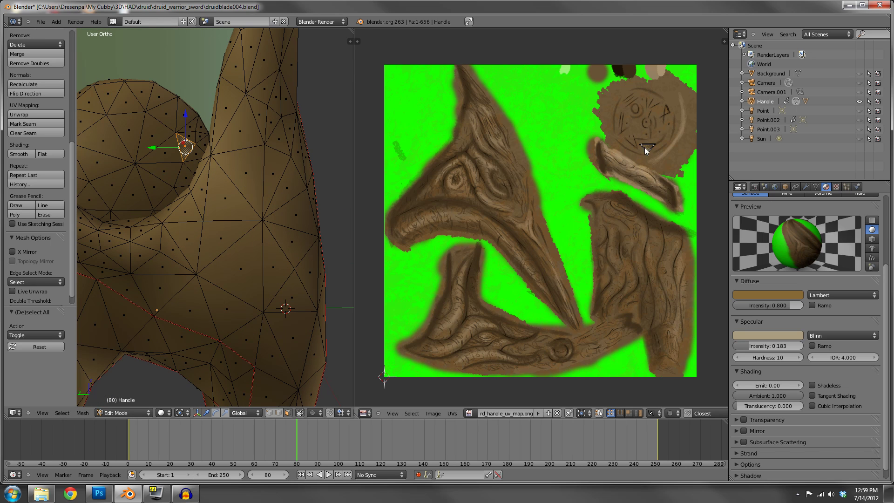
pyautogui.rightClick(240, 269)
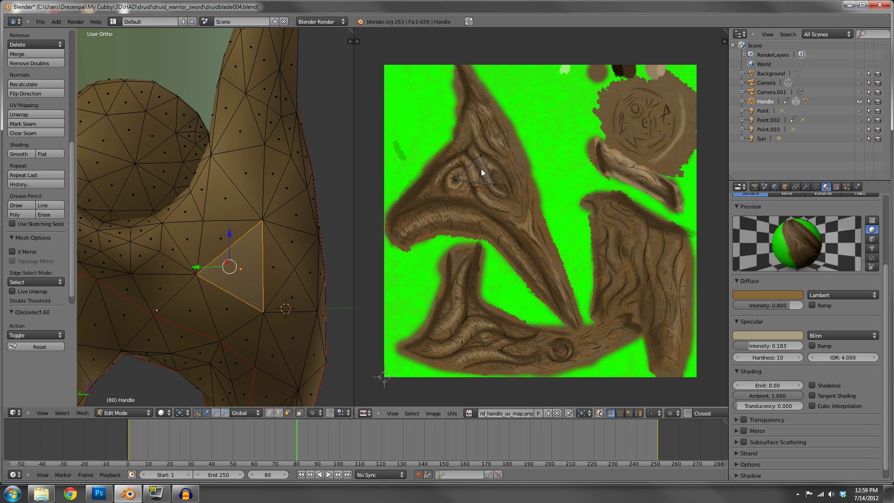
# Step: Reselect every face of the handle so the full UV layout shows over the texture
pyautogui.press('a')
pyautogui.press('a')
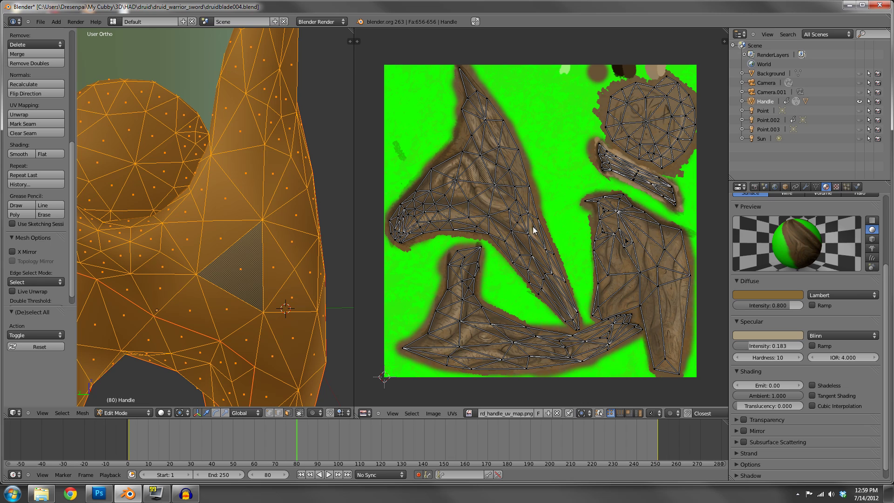
pyautogui.scroll(-5, 227, 140)
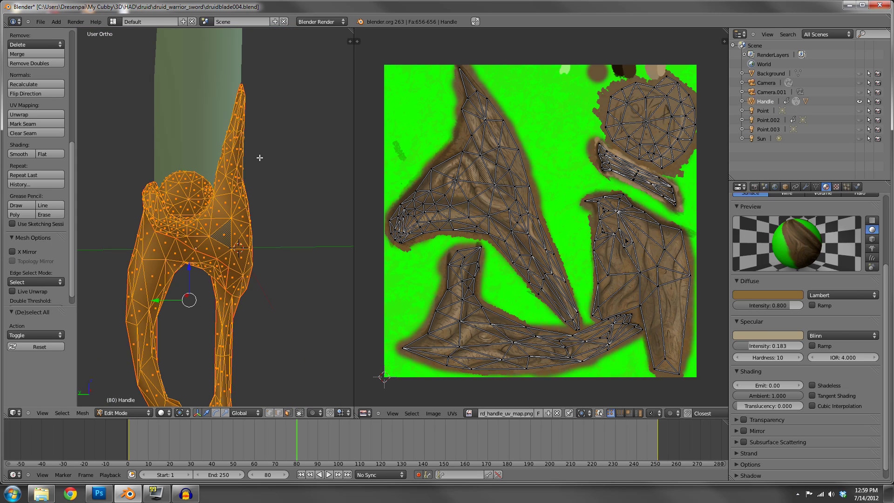
# Step: Exit editing of the handle, select the blade, and show its UV layout over the leaf texture
pyautogui.press('a')
pyautogui.press('Tab')
pyautogui.rightClick(192, 91)
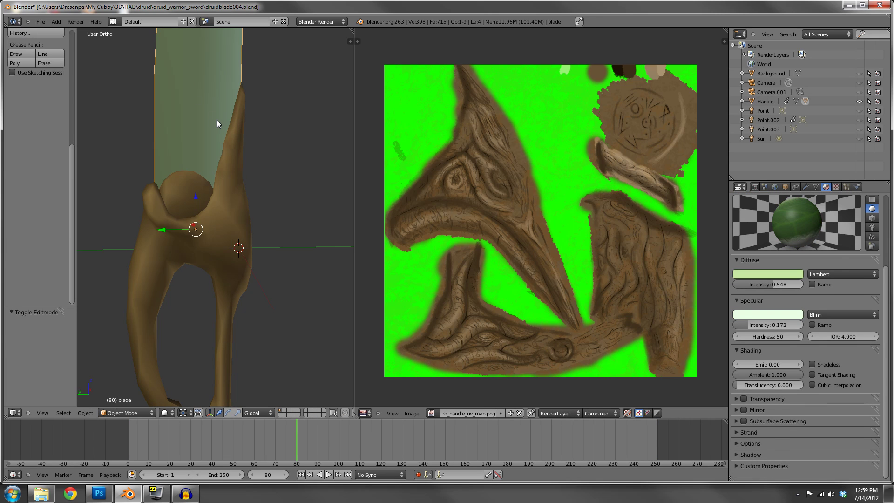
pyautogui.press('a')
pyautogui.press('a')
pyautogui.rightClick(210, 110)
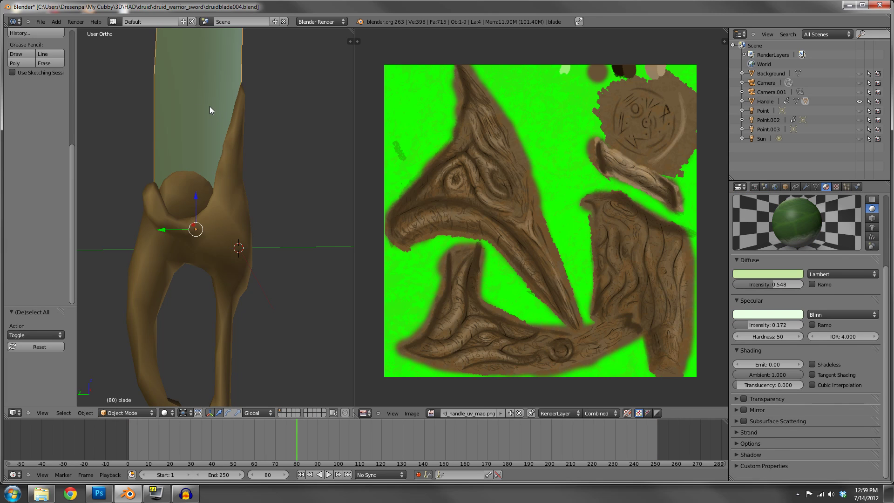
pyautogui.press('Tab')
pyautogui.scroll(5, 589, 187)
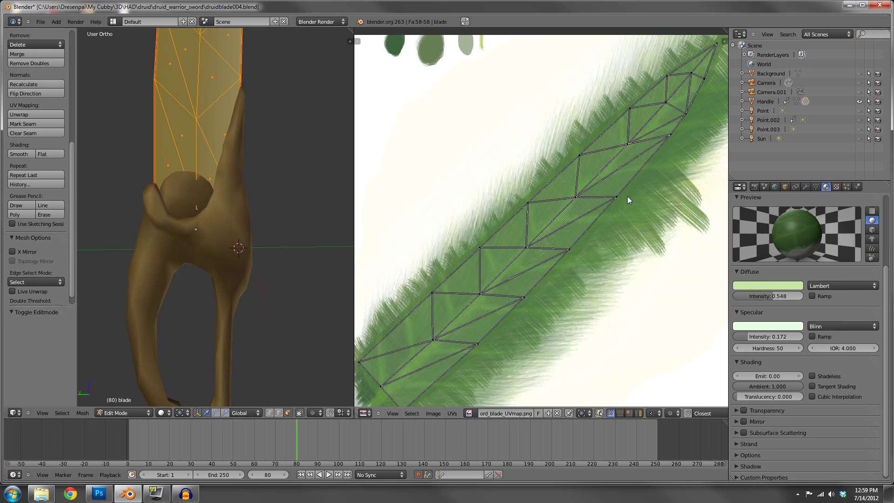
pyautogui.scroll(-3, 589, 187)
pyautogui.scroll(2, 650, 163)
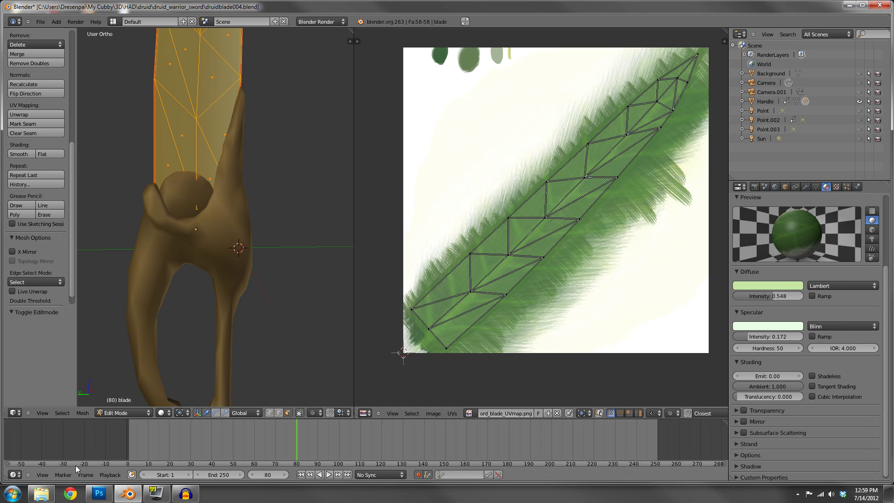
# Step: Switch to Photoshop, bring up druidsword_blade_UVmap.psd, and make its UV Map group visible beneath the mesh layer
pyautogui.click(99, 493)
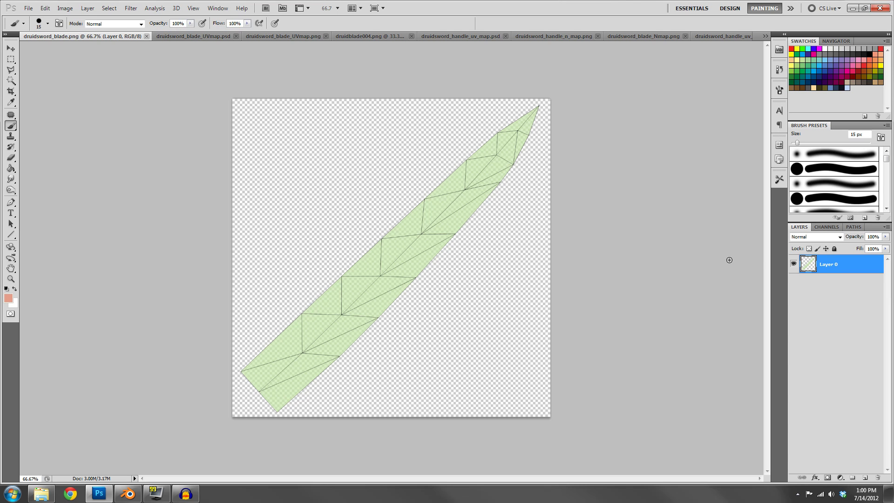
pyautogui.click(200, 36)
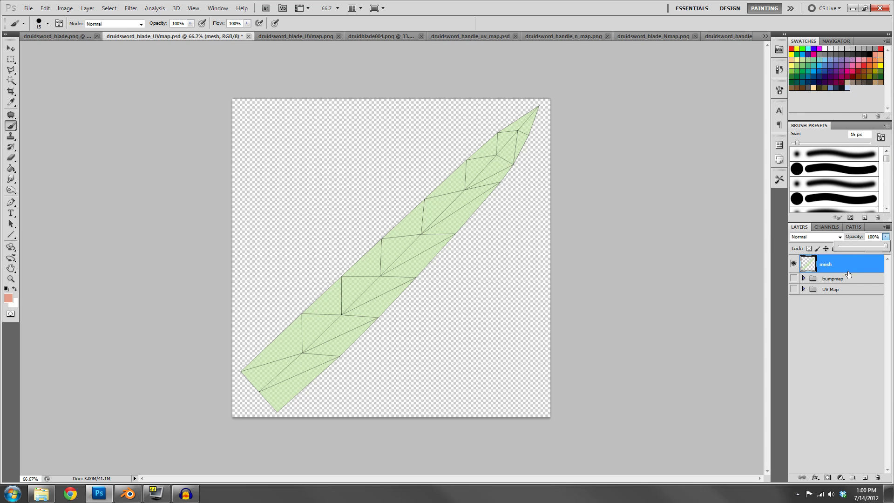
pyautogui.click(863, 267)
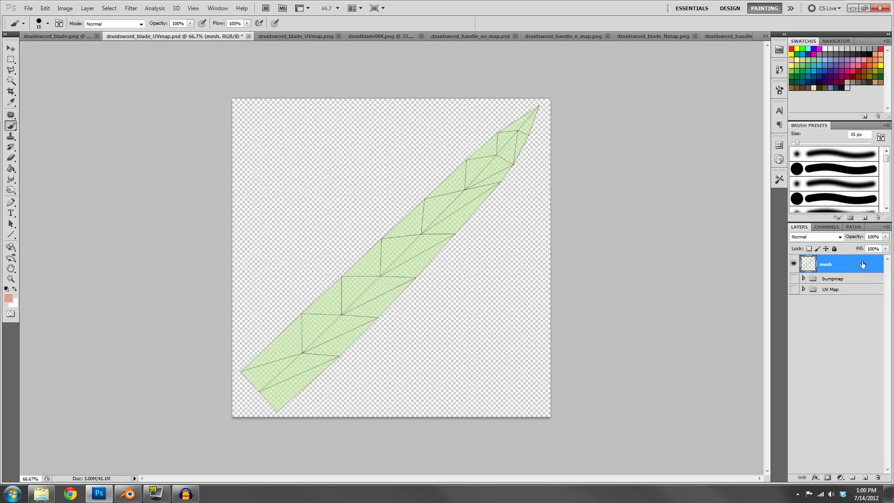
pyautogui.click(793, 289)
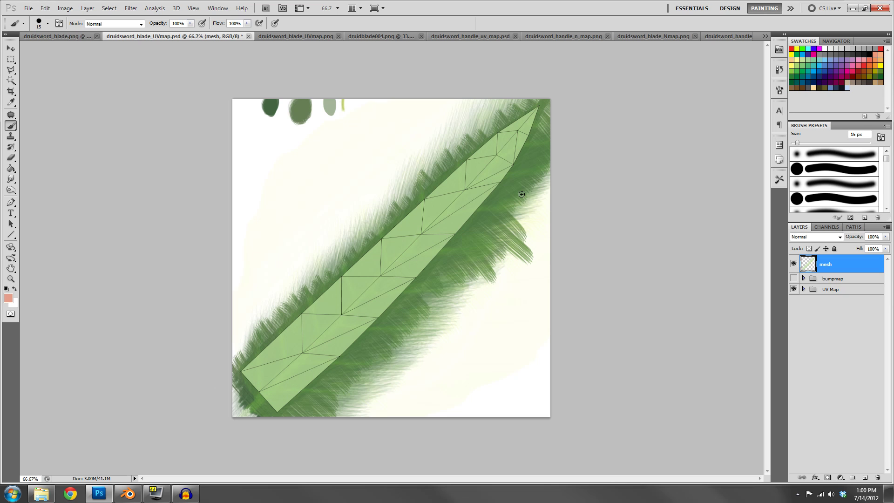
# Step: Lower the mesh layer's opacity to 26% over the leaf painting, and hide the layer
pyautogui.click(793, 264)
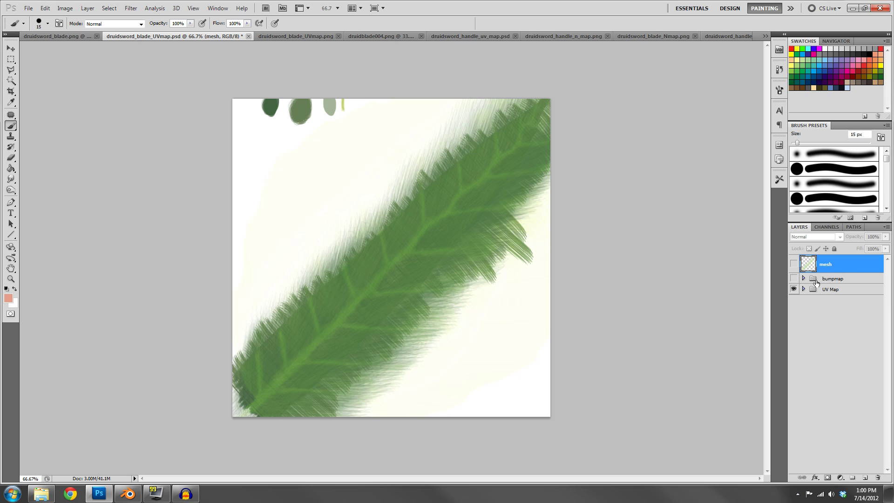
pyautogui.click(794, 264)
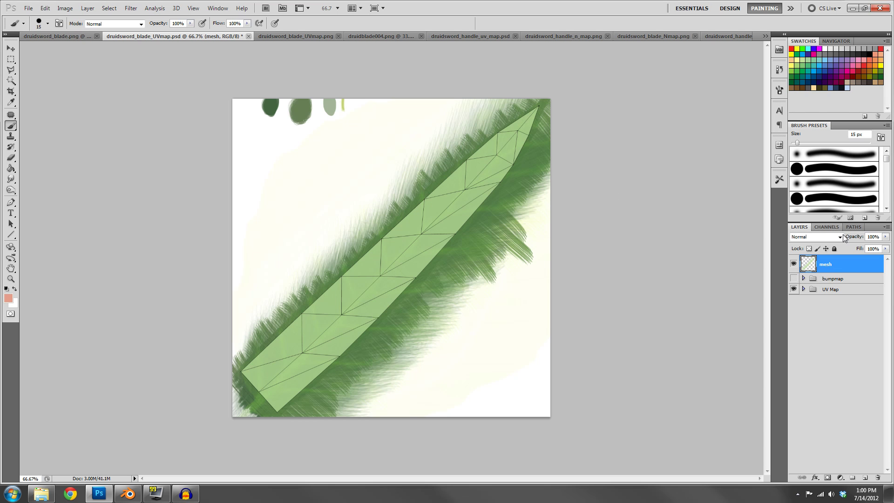
pyautogui.click(885, 237)
pyautogui.moveTo(858, 247); pyautogui.dragTo(851, 247)
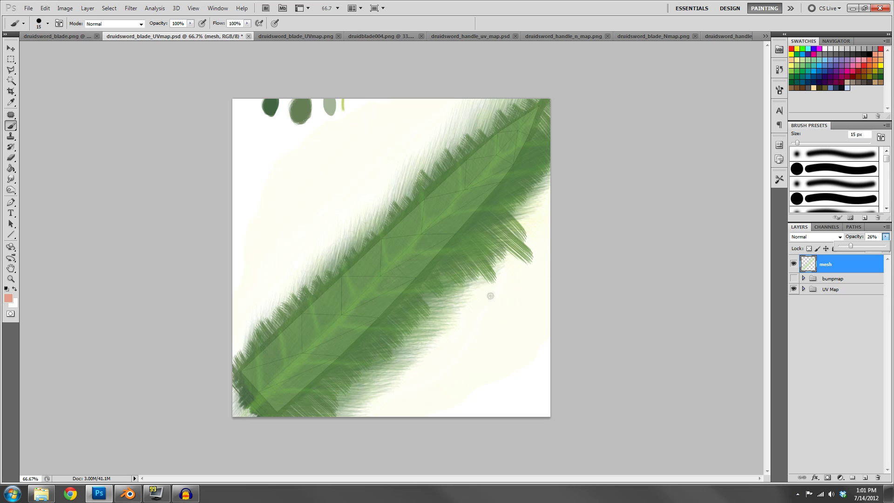
pyautogui.click(794, 264)
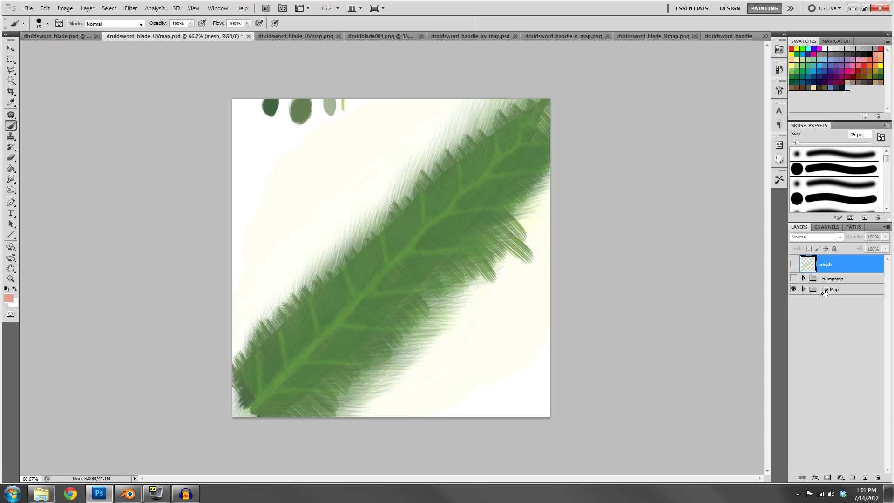
# Step: Check druidsword_blade_UVmap.png, return to the blade PSD, and show its bumpmap group instead of the UV Map group
pyautogui.click(304, 35)
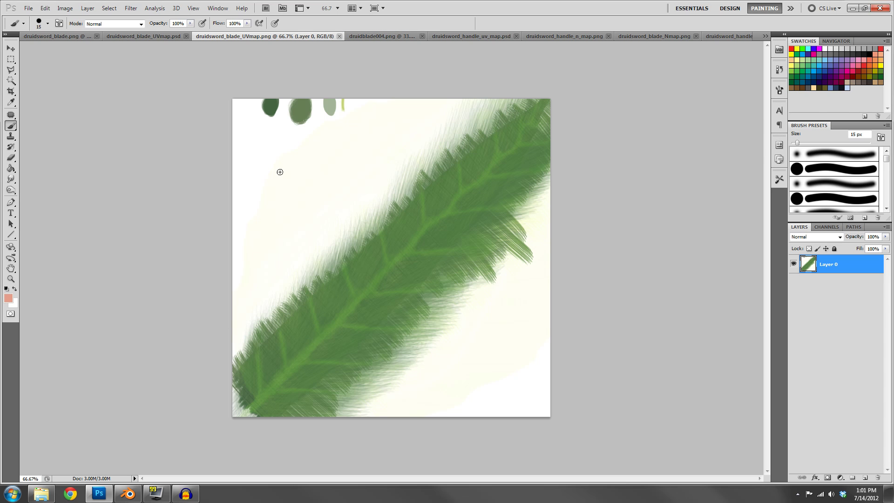
pyautogui.click(161, 38)
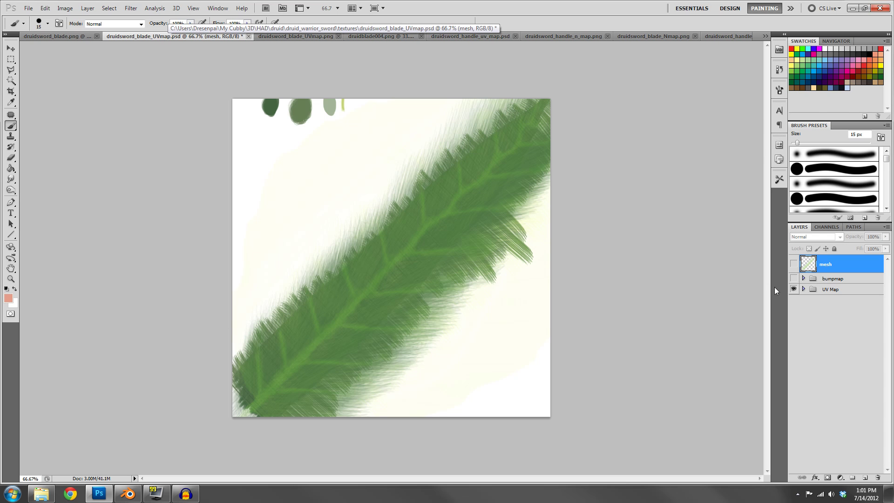
pyautogui.click(793, 289)
pyautogui.click(793, 279)
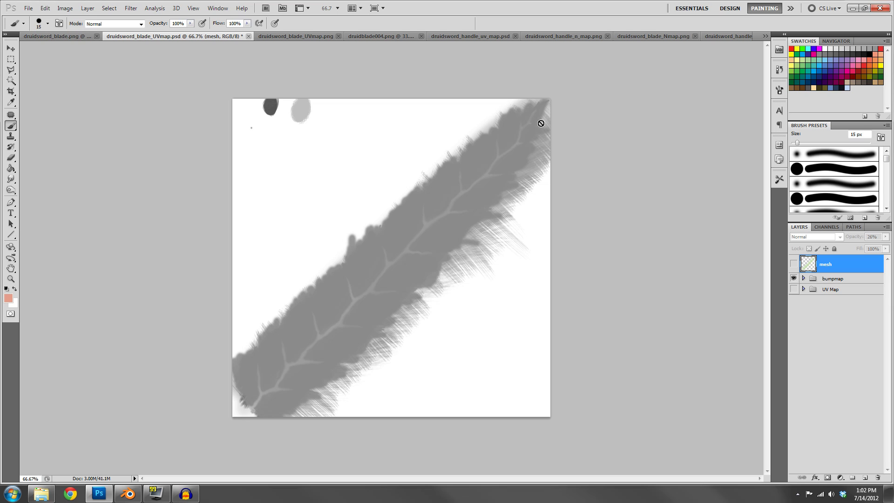
# Step: View the blade texture PNG and examine the handle's UV mesh lines up close in druidblade004.png
pyautogui.click(287, 36)
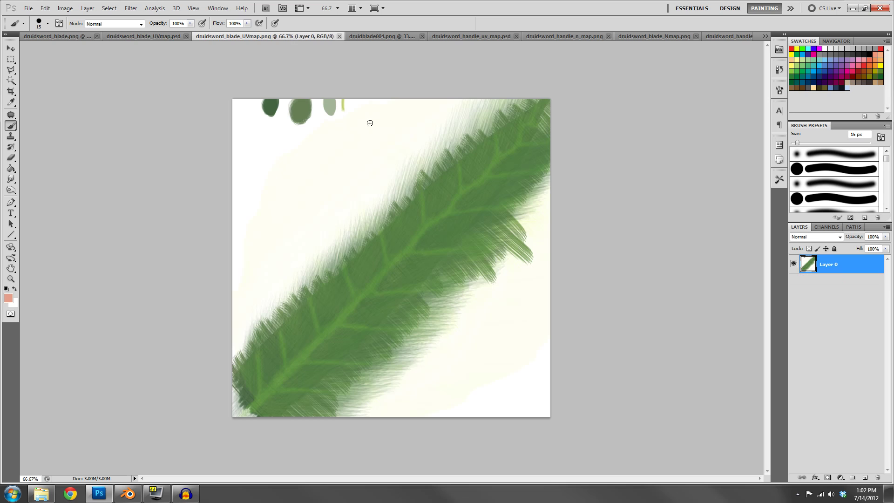
pyautogui.click(382, 36)
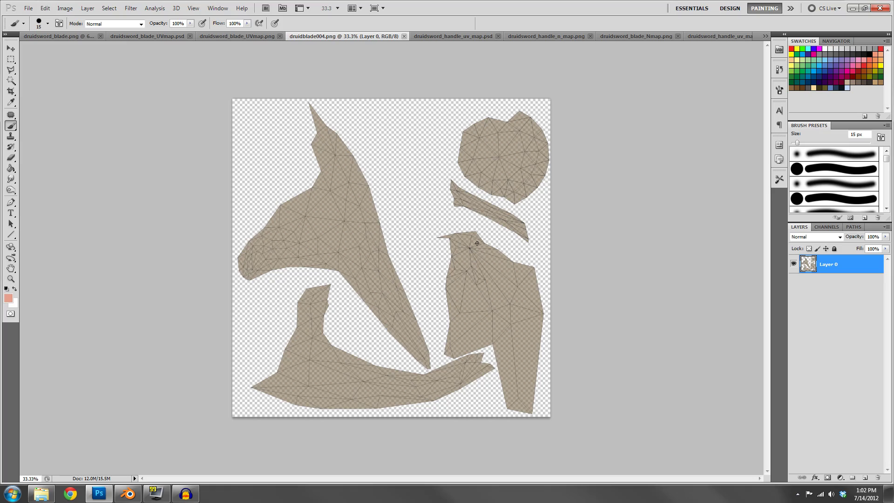
pyautogui.press('z')
pyautogui.moveTo(485, 279); pyautogui.dragTo(549, 256)
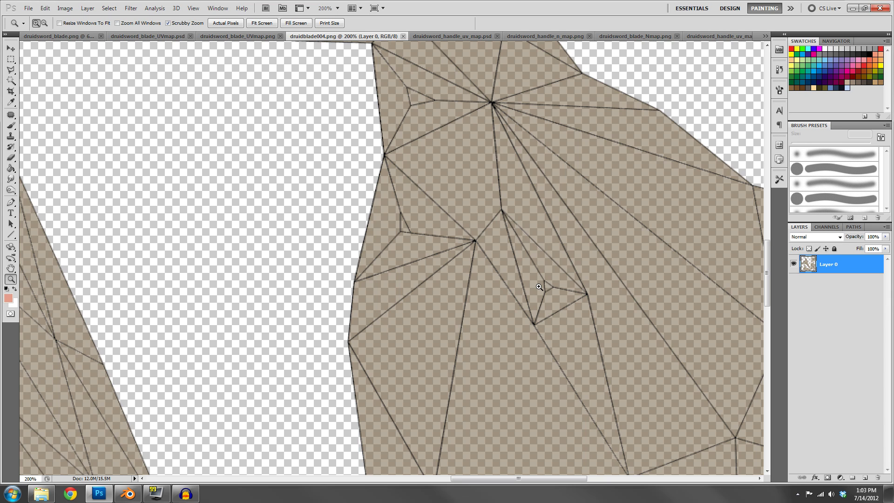
pyautogui.press('alt')
pyautogui.keyDown('alt'); pyautogui.click(522, 282); pyautogui.keyUp('alt')
pyautogui.keyDown('alt'); pyautogui.click(522, 281); pyautogui.keyUp('alt')
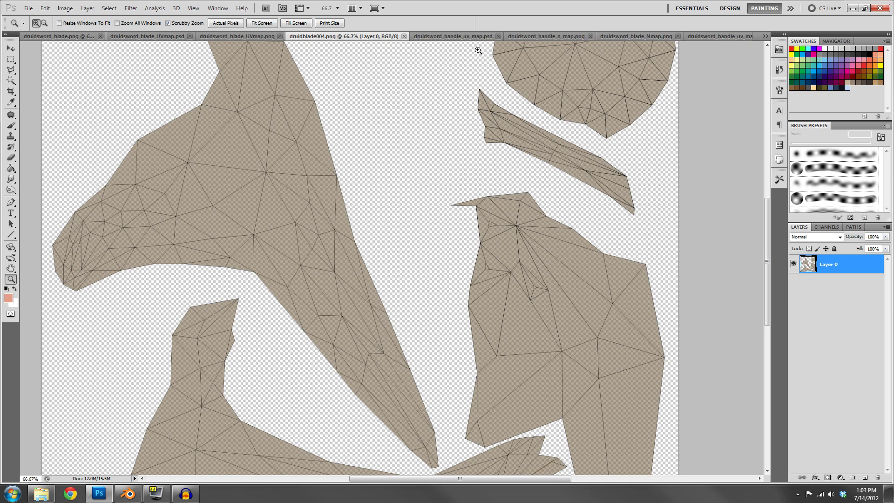
# Step: Bring up druidsword_handle_uv_map.psd, expand its texturemap group, and select the base layer
pyautogui.click(468, 35)
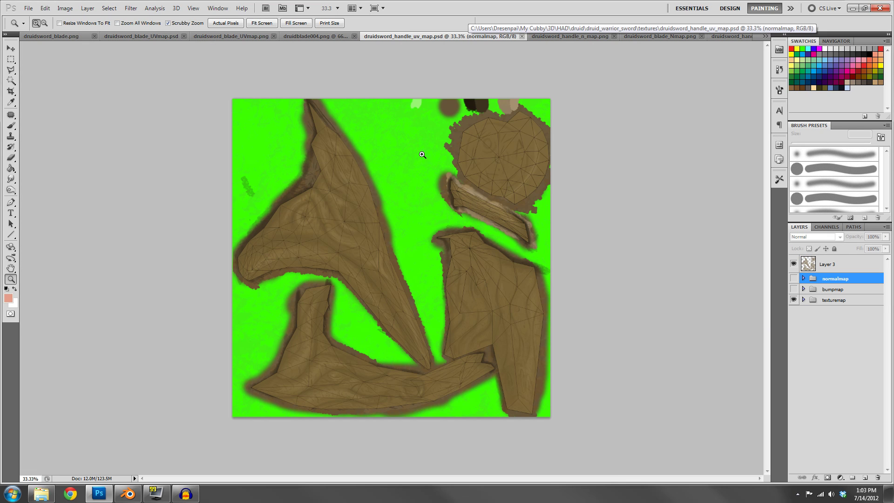
pyautogui.click(803, 299)
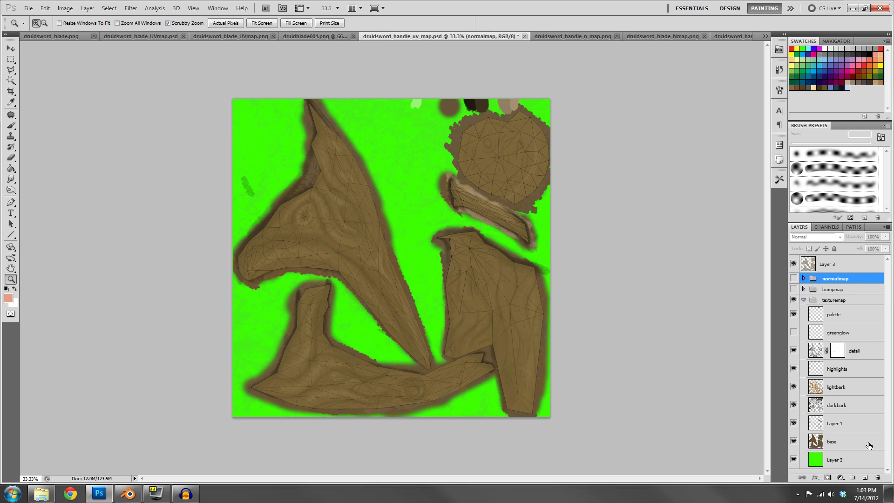
pyautogui.click(836, 461)
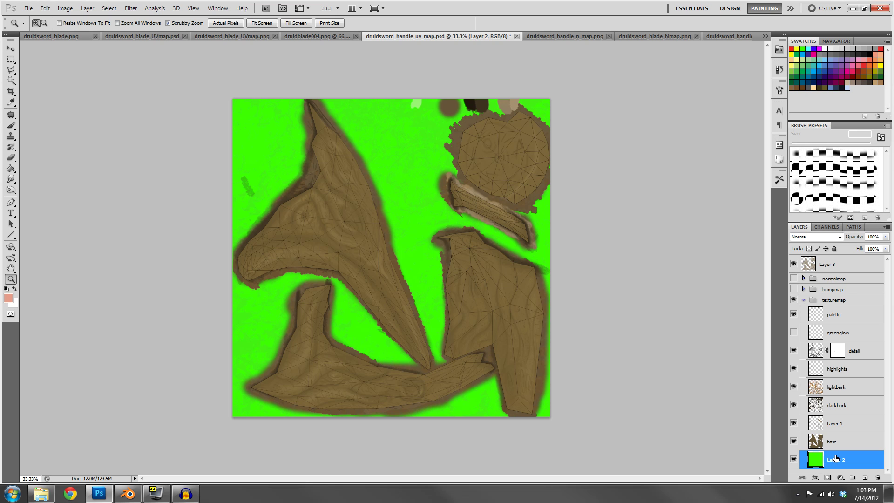
pyautogui.click(838, 443)
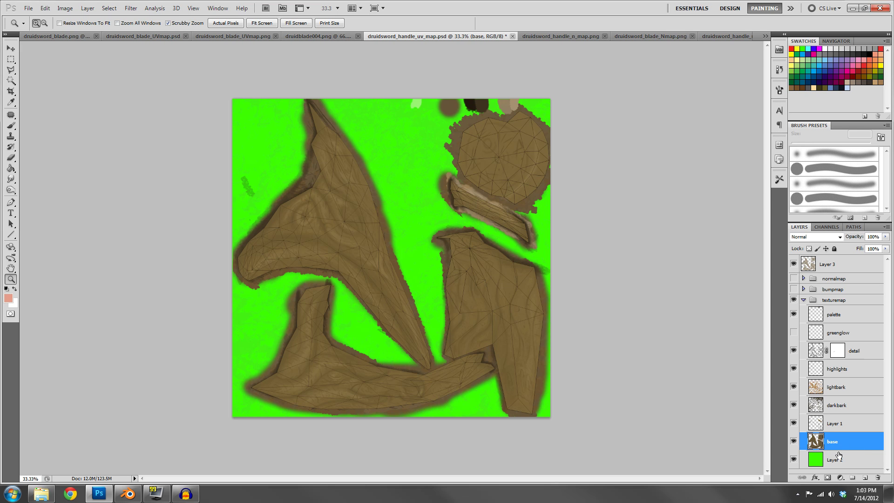
pyautogui.click(842, 461)
pyautogui.click(828, 444)
# Step: Hide the UV mesh on Layer 3 and the texturemap layers from palette down to Layer 1, leaving base and Layer 2 visible
pyautogui.click(793, 300)
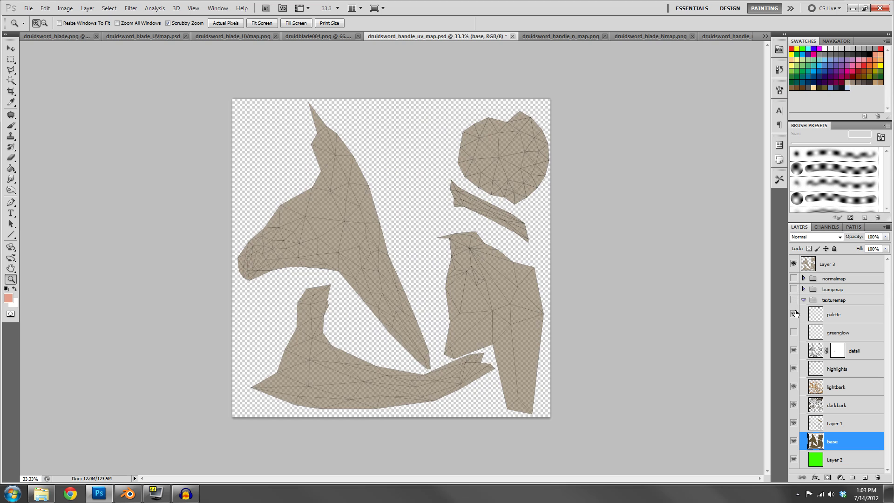
pyautogui.click(793, 300)
pyautogui.click(794, 350)
pyautogui.moveTo(793, 368); pyautogui.dragTo(796, 428)
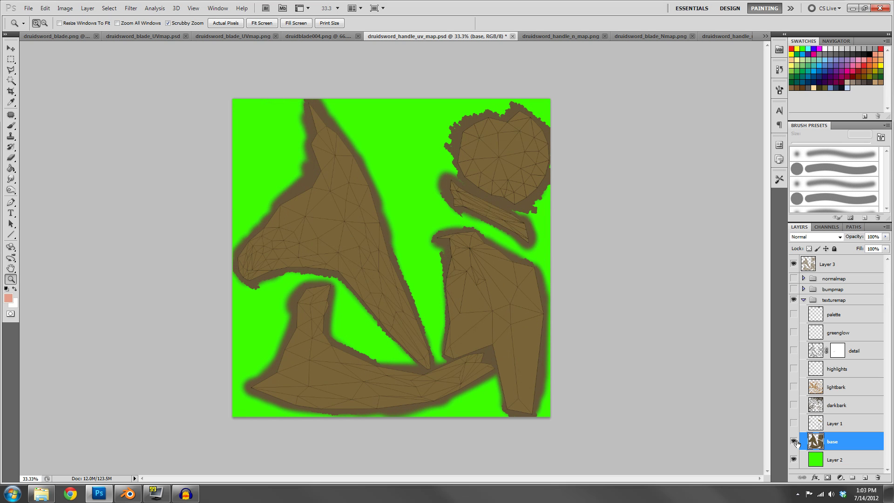
pyautogui.click(794, 264)
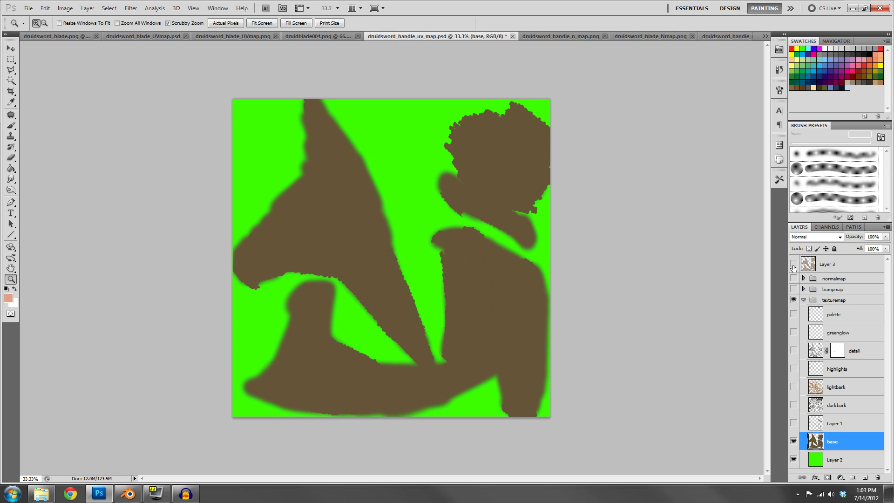
# Step: Compare the texture with and without the base layer, and display Layer 1's shading over it
pyautogui.click(795, 444)
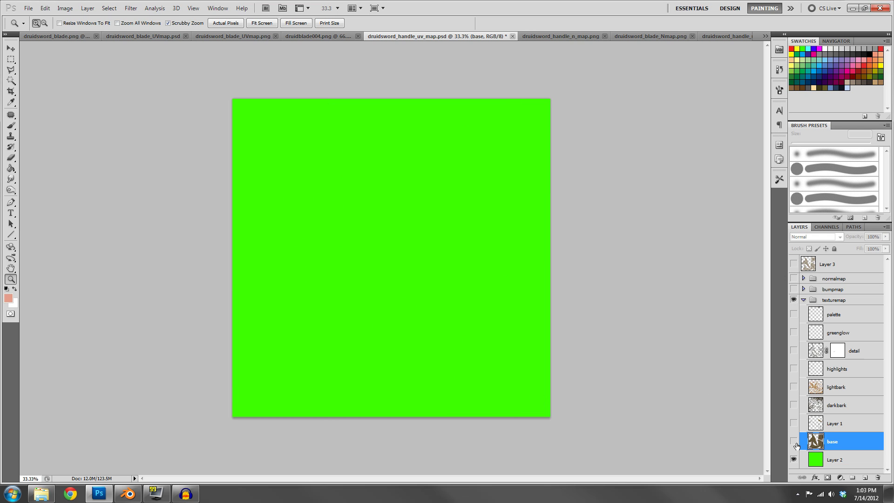
pyautogui.click(794, 442)
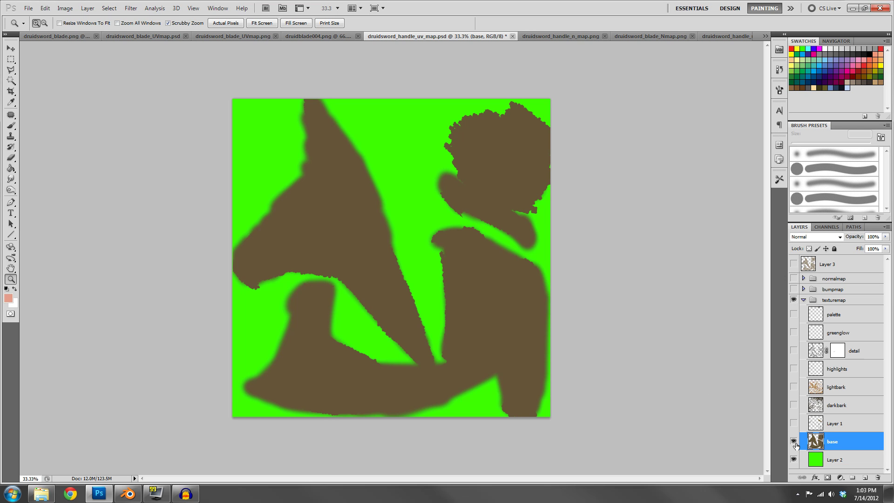
pyautogui.click(794, 423)
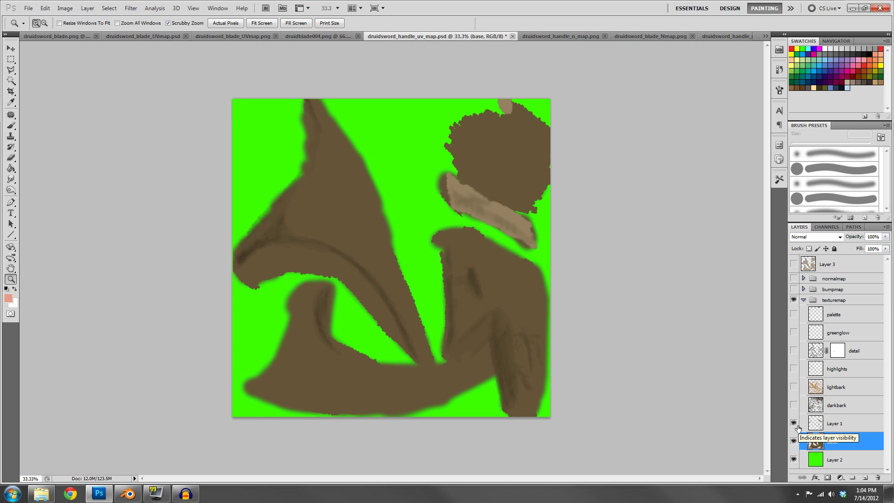
pyautogui.click(801, 428)
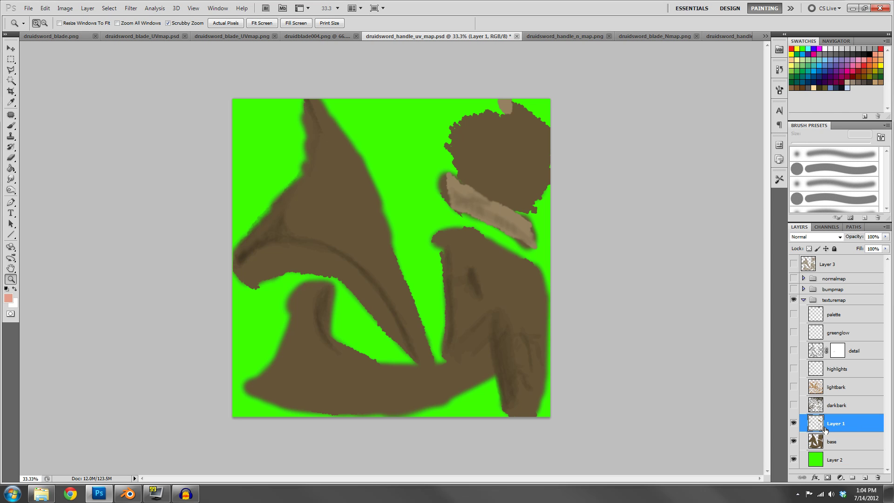
# Step: Hide Layer 1 and make the darkbark and lightbark layers visible over the base
pyautogui.click(792, 423)
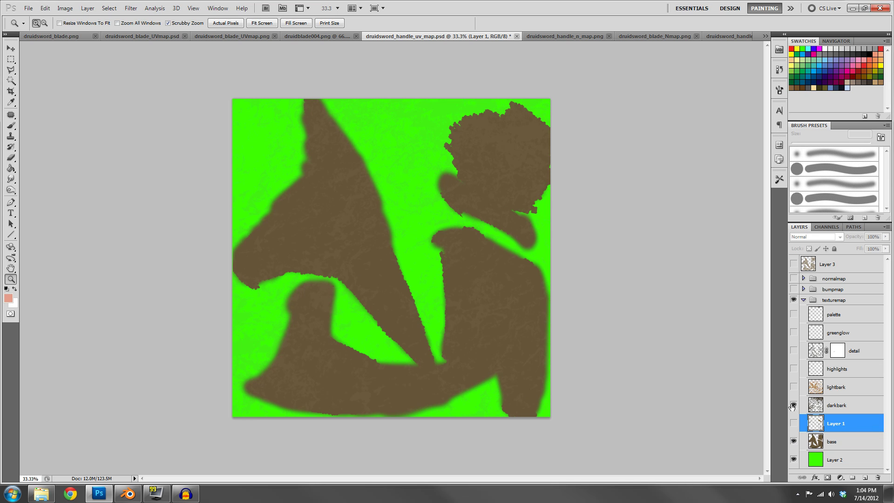
pyautogui.click(844, 406)
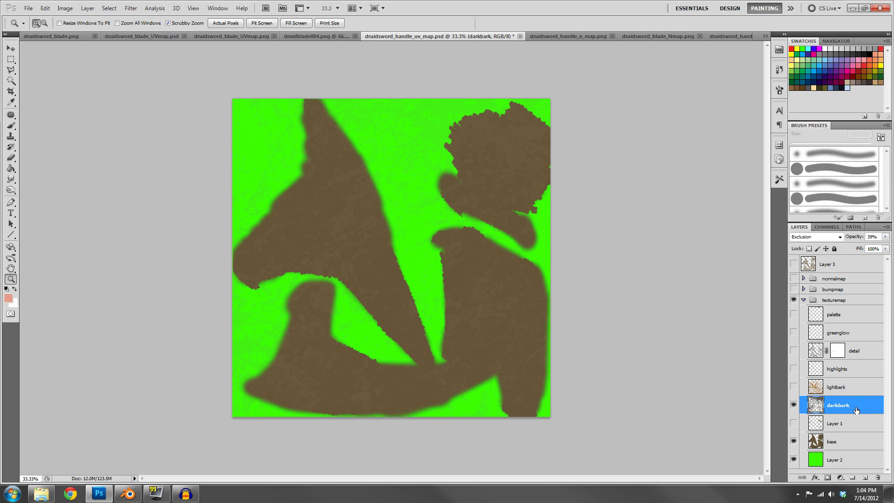
pyautogui.click(845, 393)
pyautogui.click(795, 389)
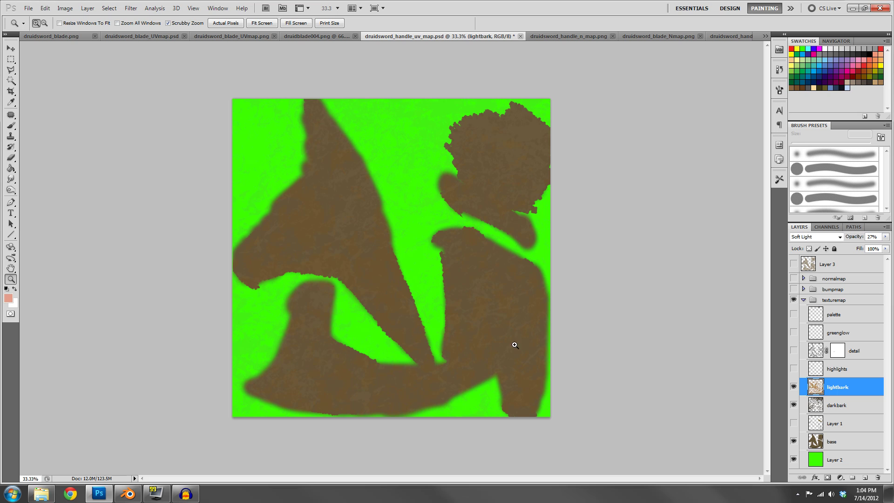
# Step: View the blend modes offered for the lightbark layer without changing it, and select the darkbark layer
pyautogui.click(840, 237)
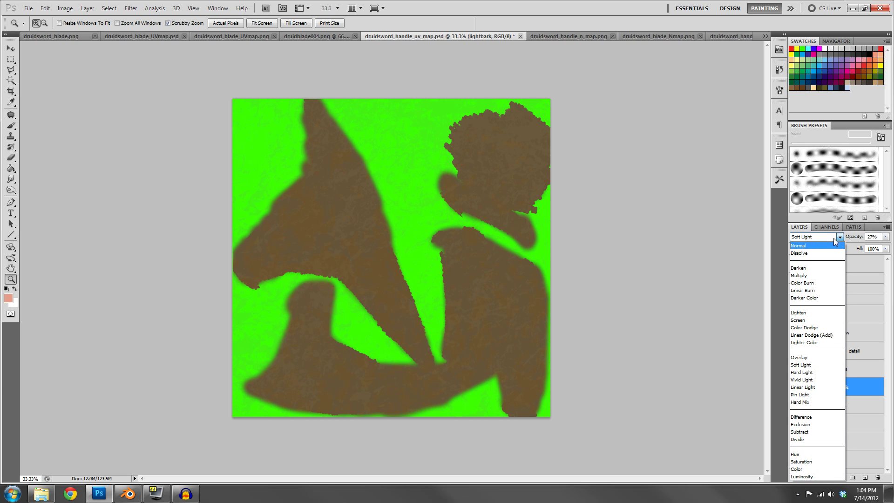
pyautogui.click(869, 377)
pyautogui.click(854, 406)
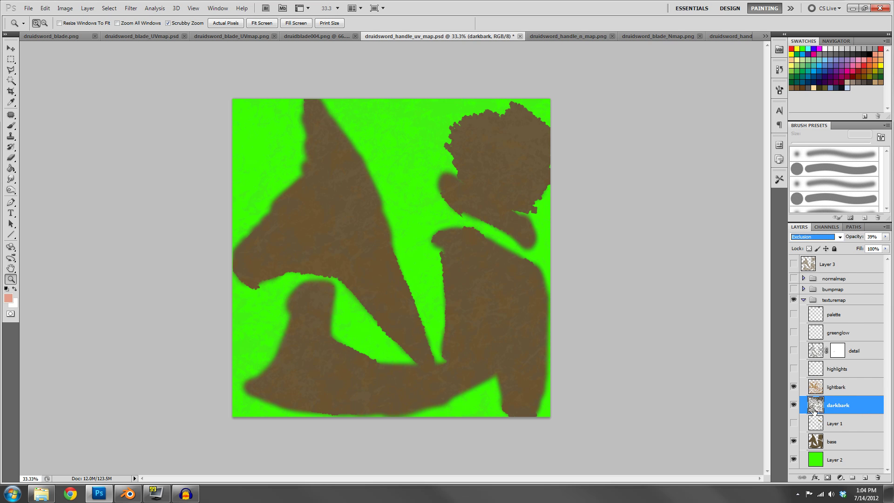
# Step: Make the highlights, detail and palette layers visible over the bark texture
pyautogui.click(846, 378)
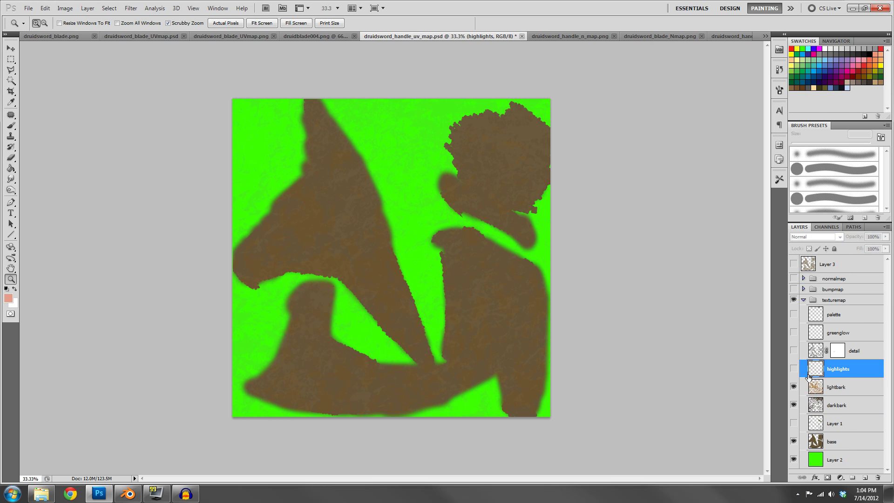
pyautogui.click(793, 370)
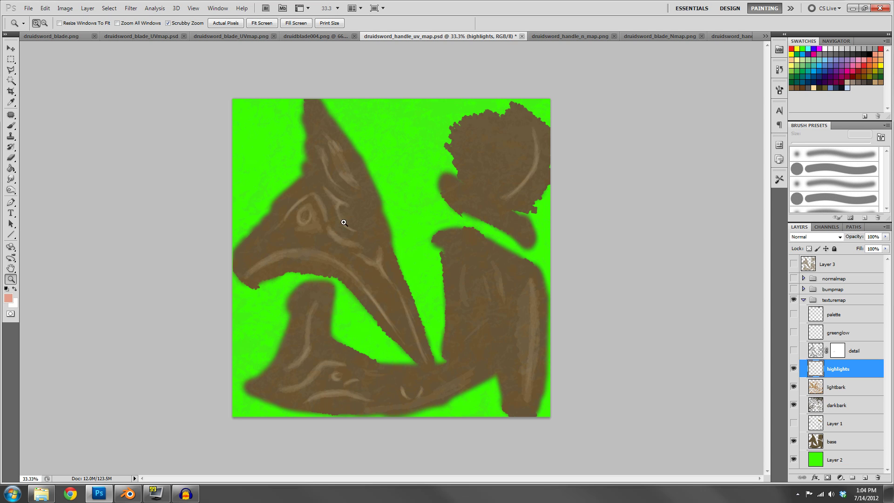
pyautogui.click(794, 352)
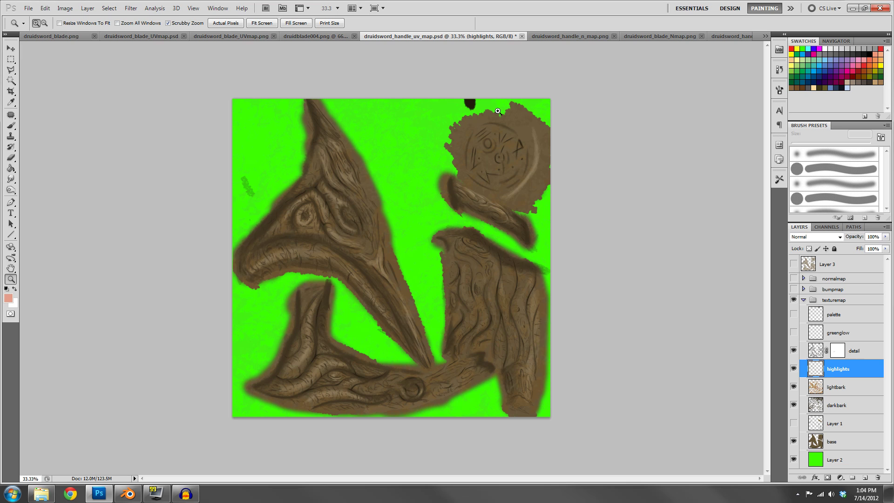
pyautogui.click(793, 314)
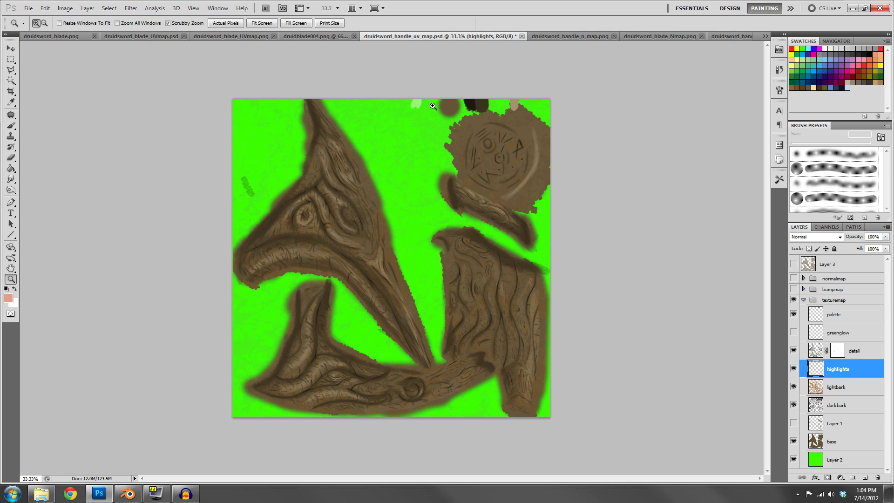
# Step: Examine the painted bark detail at 100% along the handle's curved branches and the pieces near the texture's lower edge
pyautogui.hotkey('ctrl', '+')
pyautogui.click(331, 391)
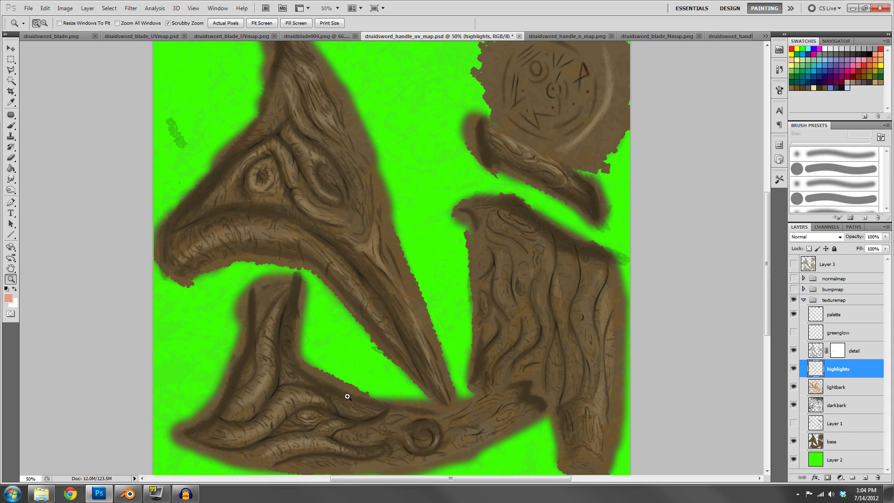
pyautogui.click(350, 396)
pyautogui.click(362, 200)
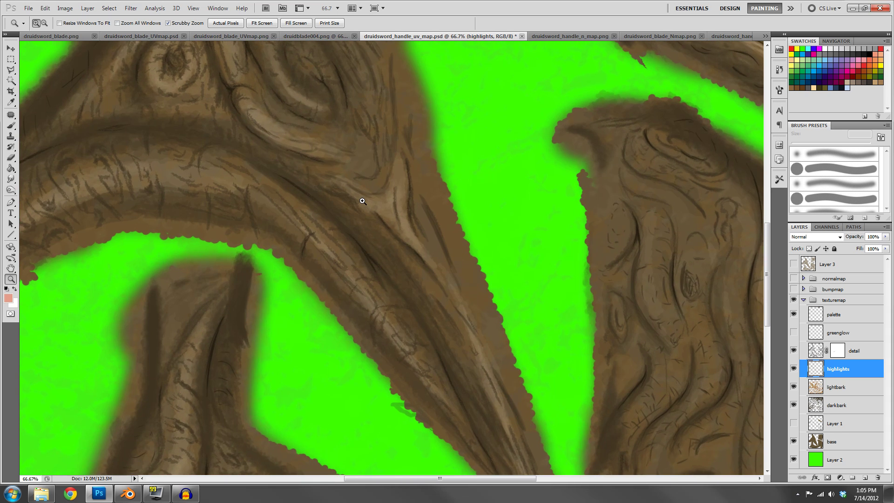
pyautogui.moveTo(381, 208); pyautogui.dragTo(506, 205)
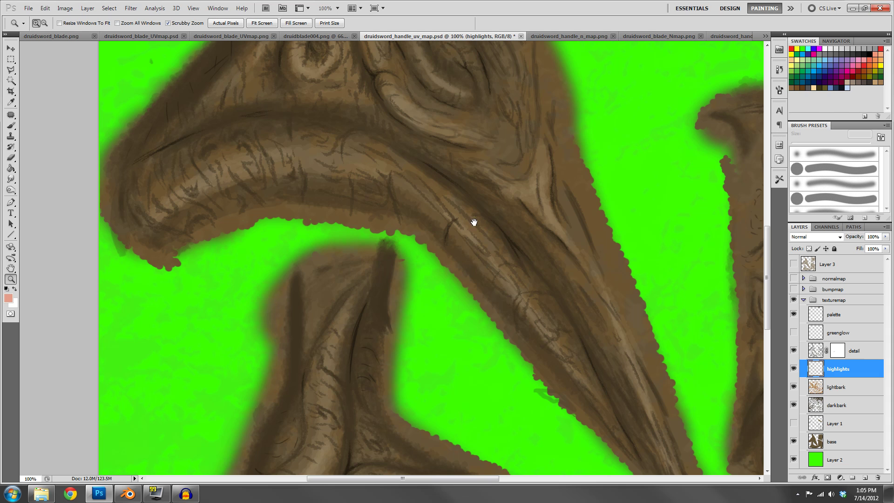
pyautogui.moveTo(550, 307); pyautogui.dragTo(561, 231)
pyautogui.moveTo(418, 309); pyautogui.dragTo(355, 253)
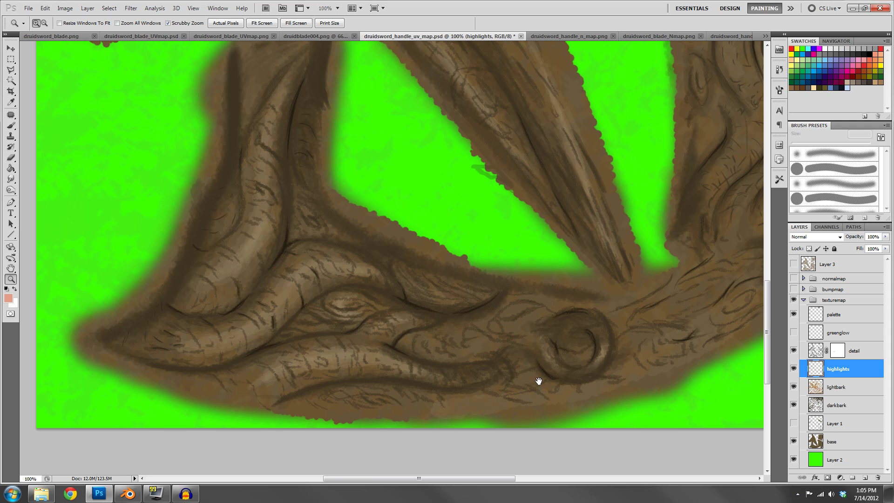
pyautogui.moveTo(615, 341); pyautogui.dragTo(413, 349)
pyautogui.moveTo(648, 321); pyautogui.dragTo(435, 323)
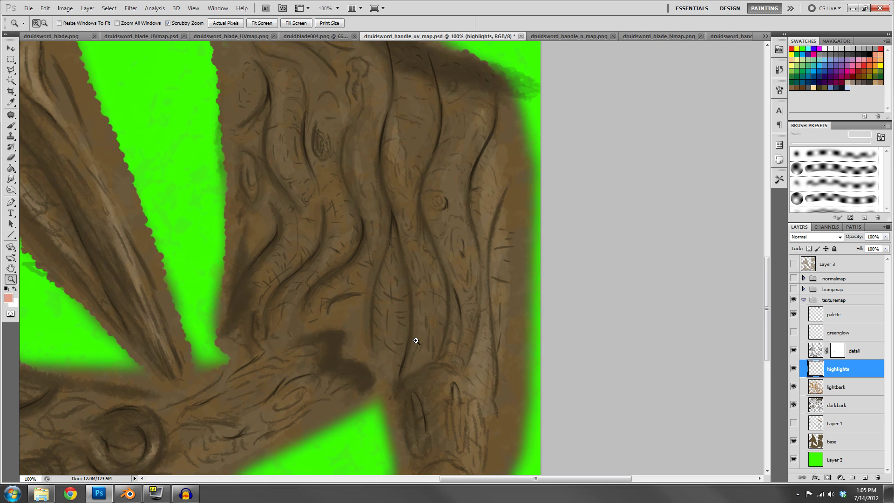
# Step: Examine the rune-carved disc, the knot-like branch piece and the twisted bark of the handle grip at 100%
pyautogui.scroll(15, 416, 341)
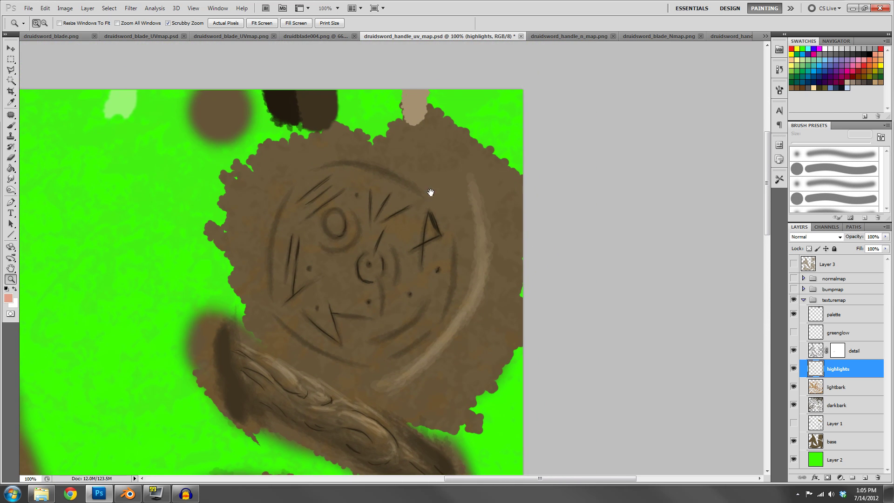
pyautogui.moveTo(235, 379); pyautogui.dragTo(422, 196)
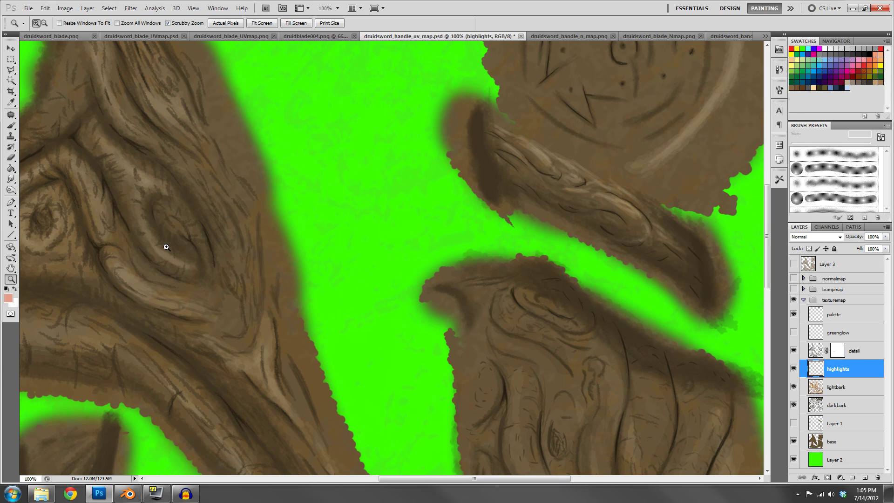
pyautogui.moveTo(167, 247); pyautogui.dragTo(208, 261)
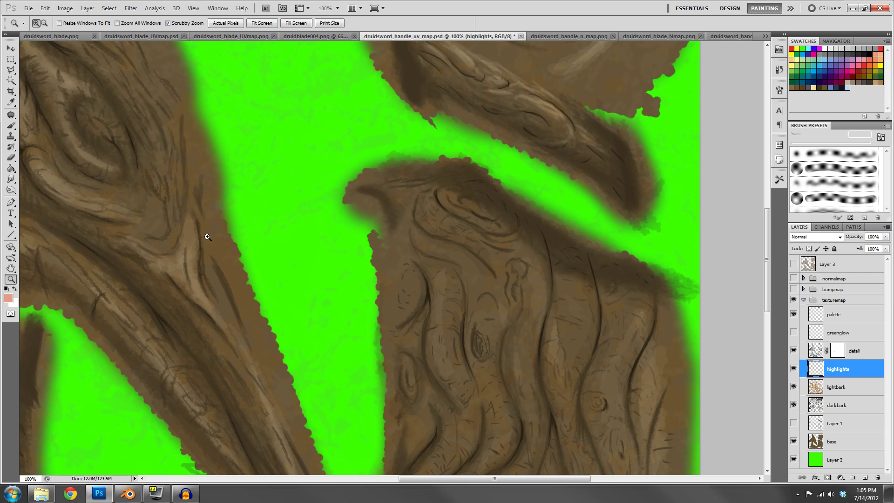
pyautogui.moveTo(207, 237); pyautogui.dragTo(274, 303)
pyautogui.moveTo(345, 389); pyautogui.dragTo(435, 255)
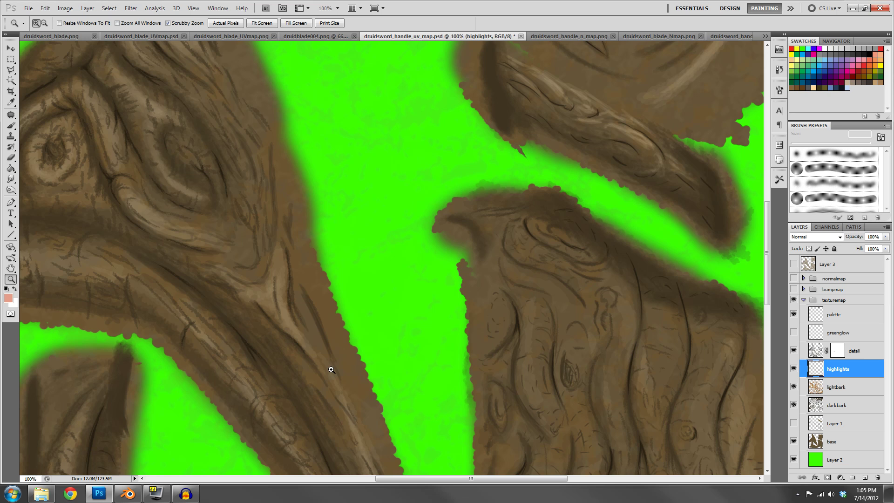
pyautogui.moveTo(468, 419); pyautogui.dragTo(296, 277)
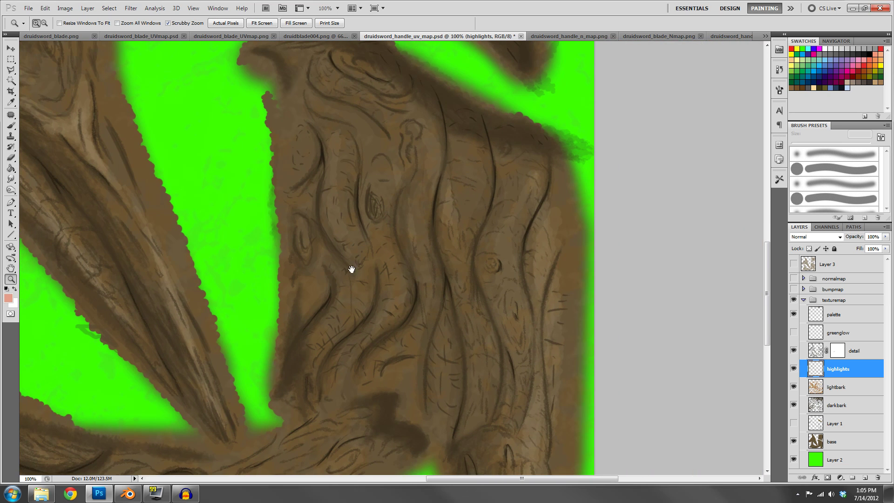
pyautogui.moveTo(246, 289); pyautogui.dragTo(512, 200)
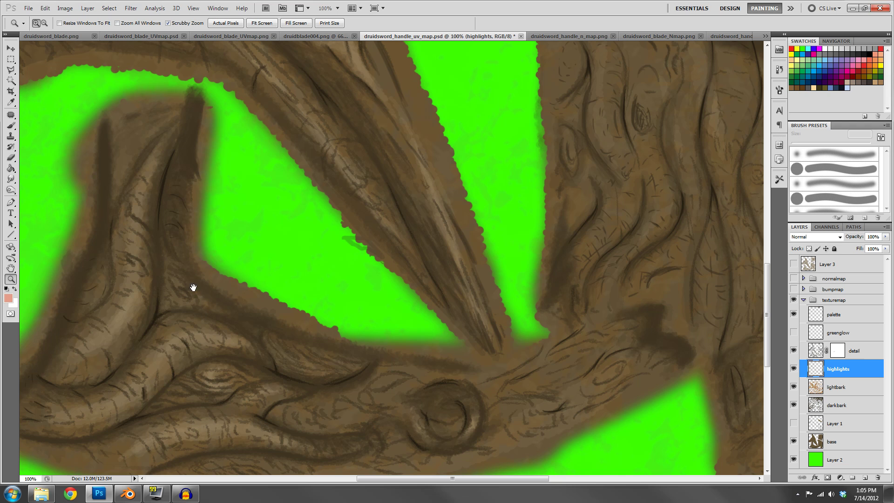
pyautogui.moveTo(712, 215); pyautogui.dragTo(310, 266)
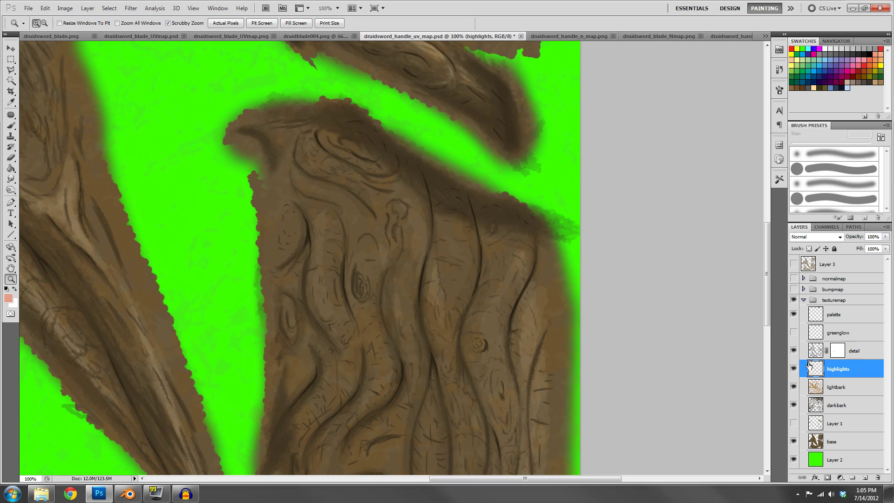
# Step: Check the effect of toggling the greenglow and palette layers, and return to the whole handle texture at 33.3%
pyautogui.click(794, 332)
pyautogui.moveTo(413, 368); pyautogui.dragTo(605, 232)
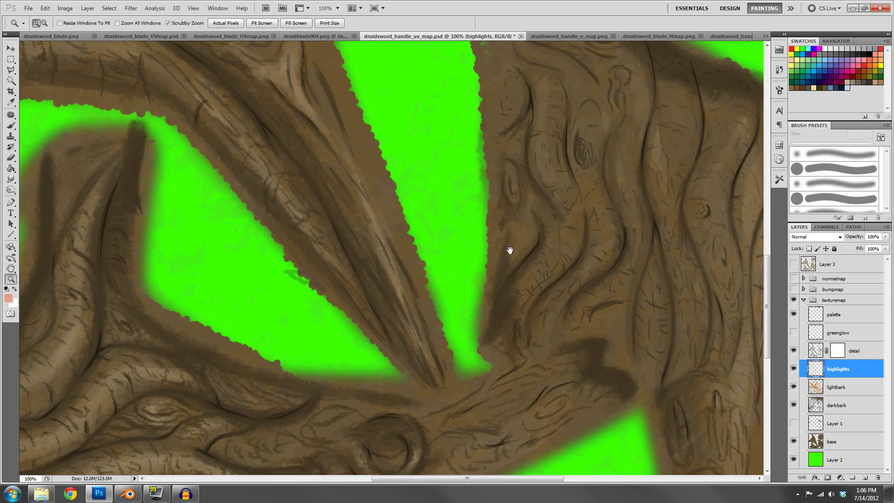
pyautogui.moveTo(510, 251); pyautogui.dragTo(425, 373)
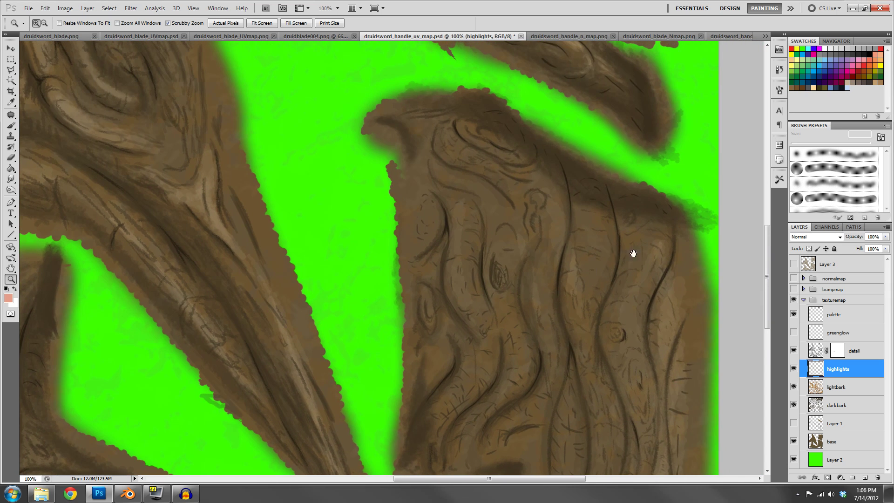
pyautogui.click(794, 316)
pyautogui.click(794, 315)
pyautogui.moveTo(577, 363); pyautogui.dragTo(649, 303)
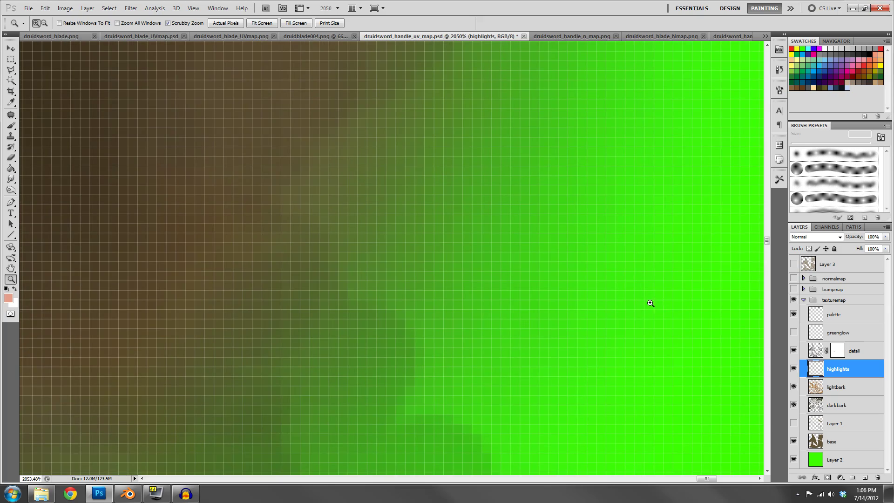
pyautogui.keyDown('alt'); pyautogui.moveTo(530, 334); pyautogui.dragTo(340, 287); pyautogui.keyUp('alt')
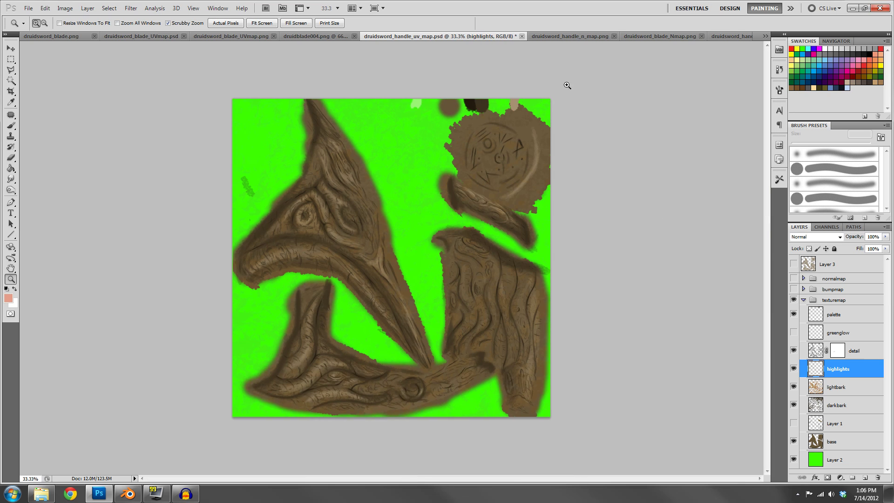
# Step: View druidsword_handle_n_map.png, druidsword_blade_Nmap.png and druidsword_handle_uv_map.png, and return to druidsword_handle_uv_map.psd
pyautogui.click(590, 37)
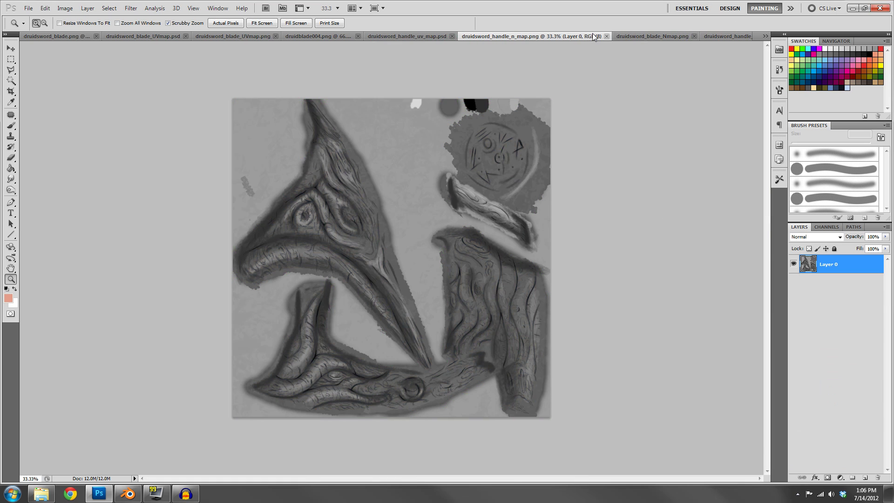
pyautogui.click(667, 37)
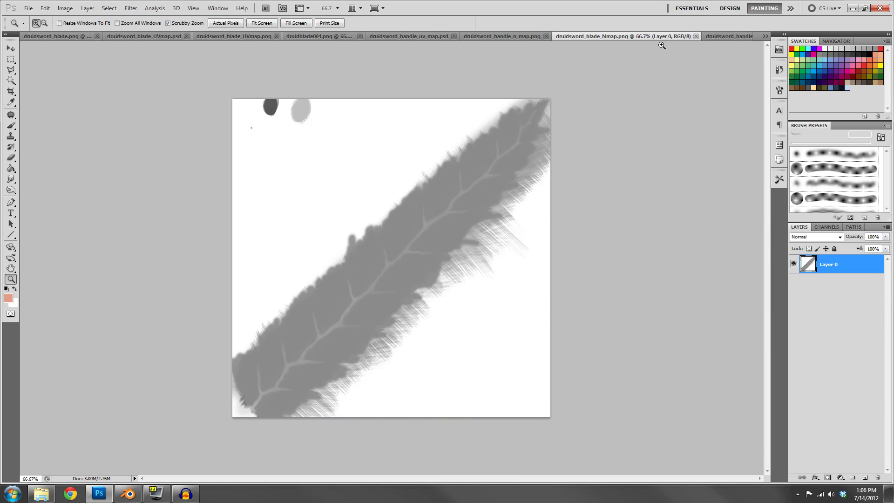
pyautogui.click(717, 36)
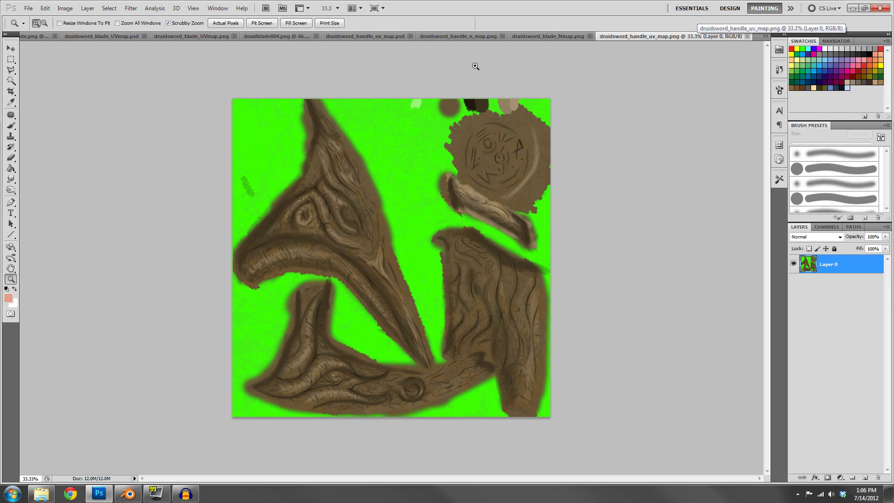
pyautogui.click(358, 36)
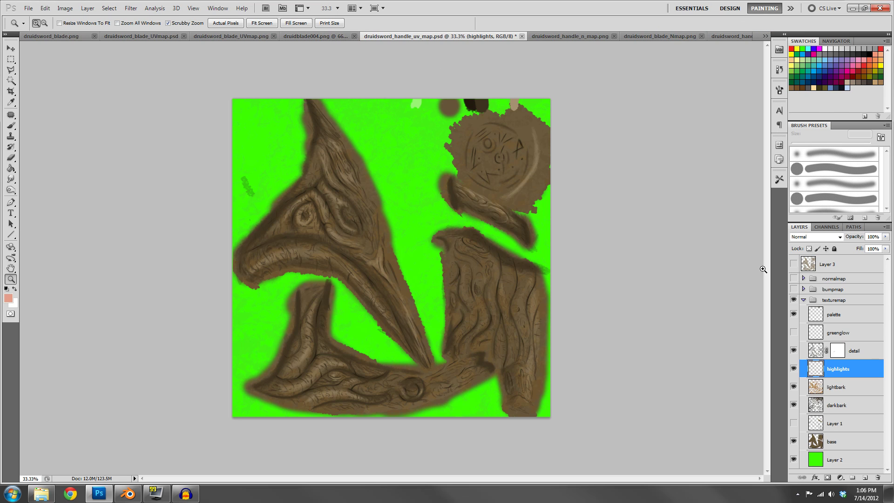
# Step: Collapse the texturemap group and display the bumpmap group over it, inspecting the grayscale bark at 50%
pyautogui.click(804, 300)
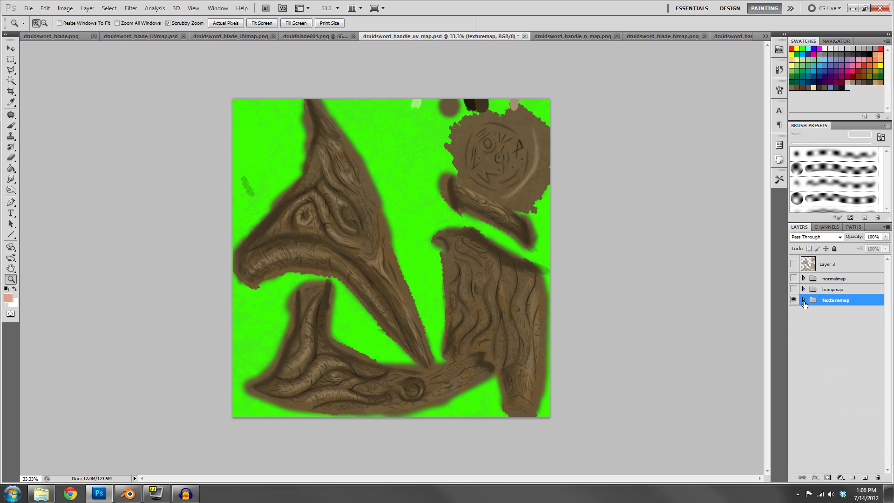
pyautogui.click(793, 289)
pyautogui.click(792, 299)
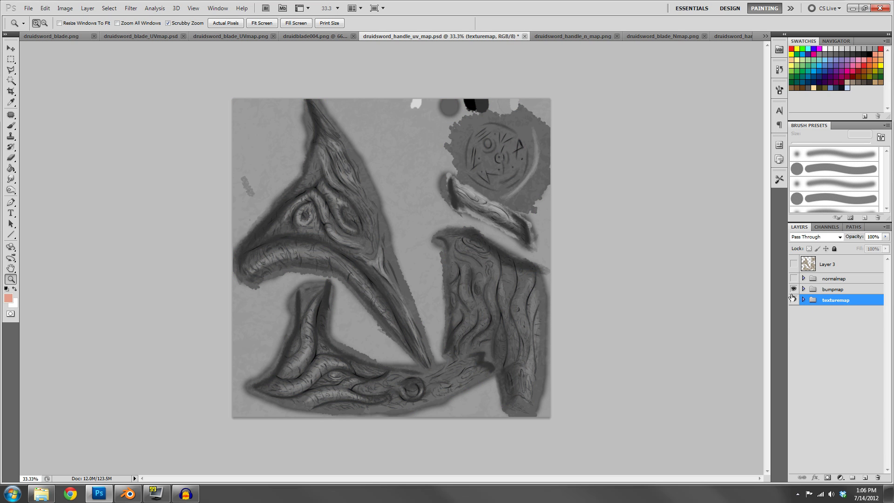
pyautogui.click(793, 299)
pyautogui.click(490, 286)
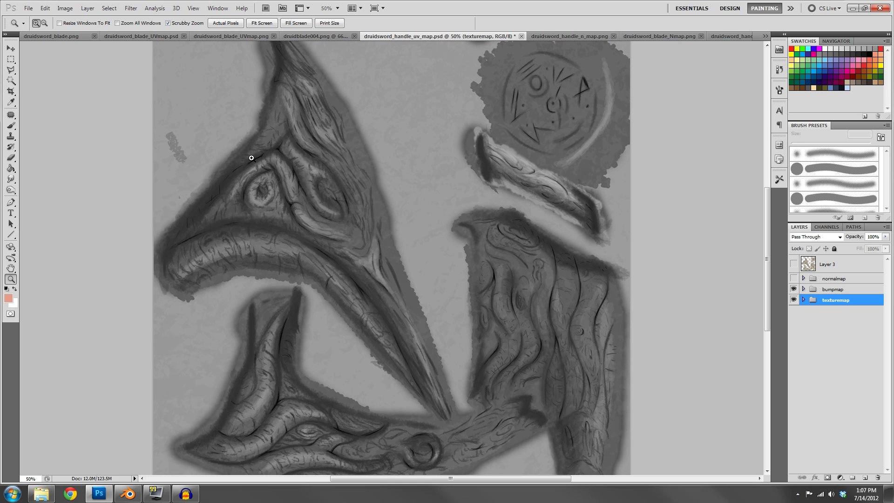
pyautogui.moveTo(479, 210); pyautogui.dragTo(457, 249)
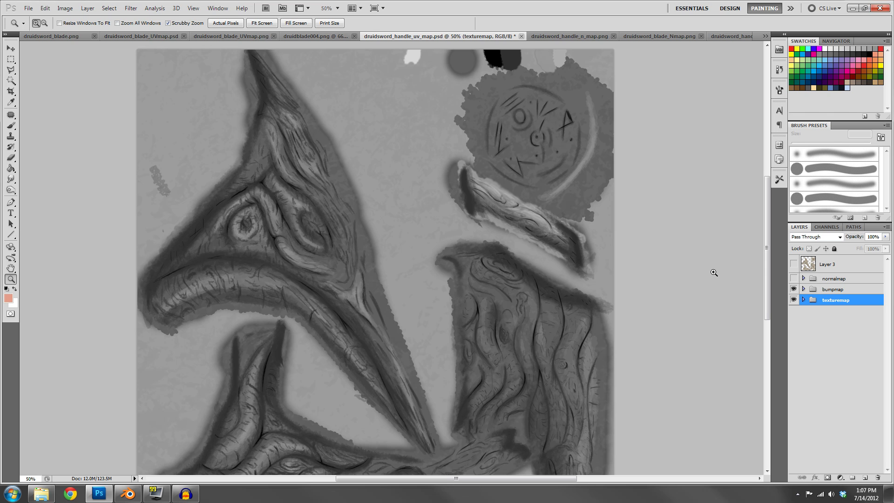
# Step: Compare the normalmap group with the bumpmap group beneath it, and view the exported druidsword_handle_n_map.png
pyautogui.click(794, 279)
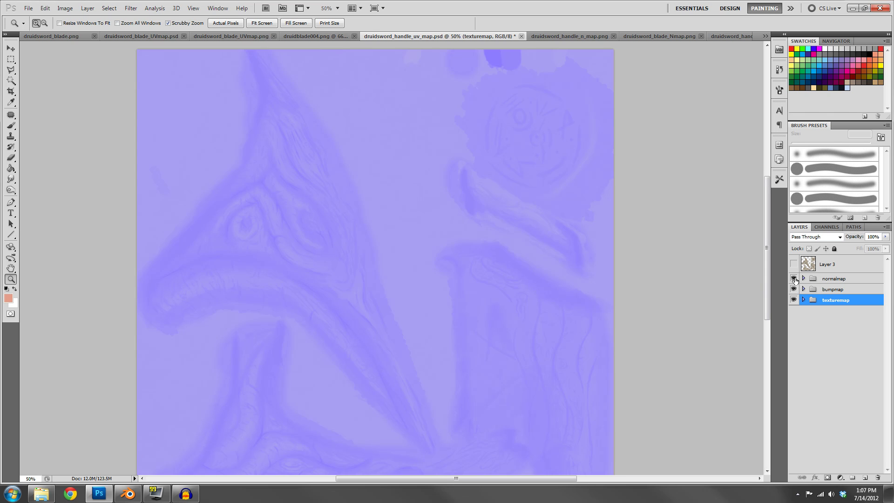
pyautogui.click(828, 279)
pyautogui.moveTo(379, 323); pyautogui.dragTo(389, 246)
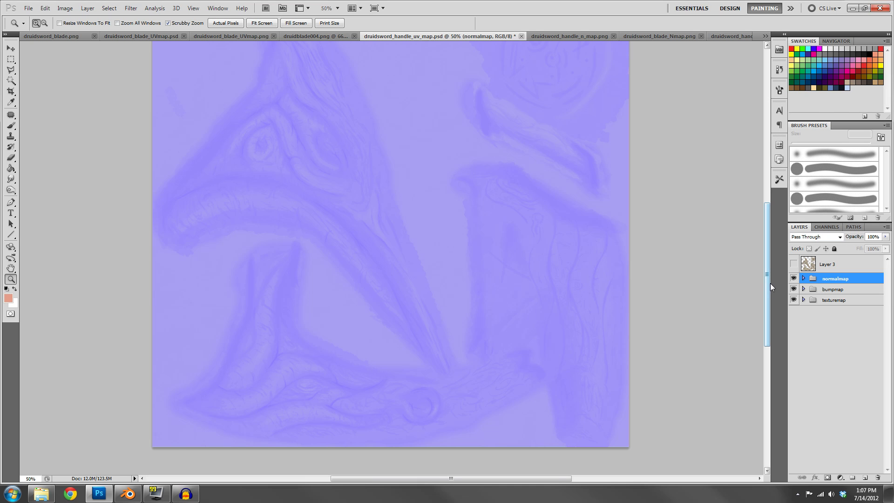
pyautogui.click(794, 278)
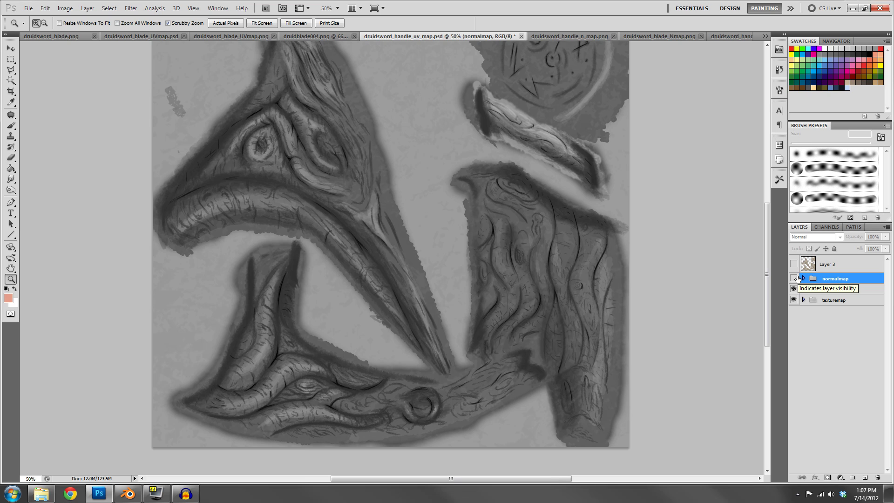
pyautogui.click(794, 279)
pyautogui.click(794, 279)
pyautogui.click(572, 37)
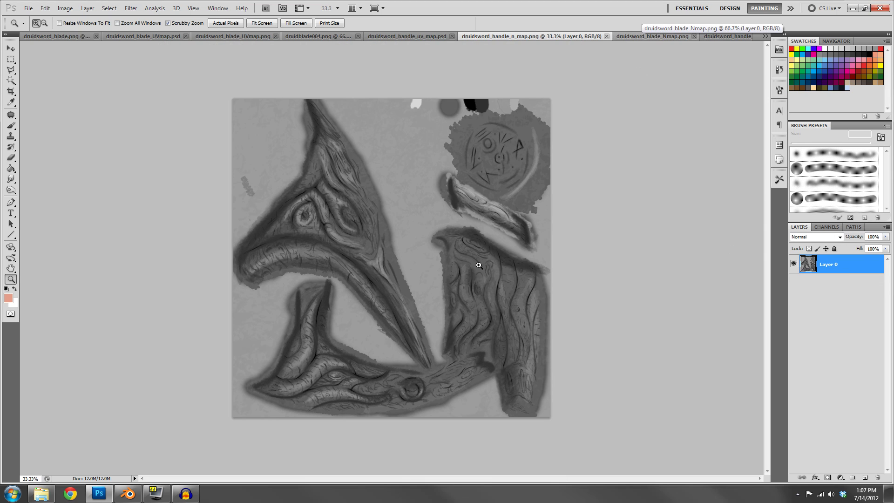
# Step: Switch to Blender and review the blade material's texture slots Texture.002 and Texture.003
pyautogui.click(851, 8)
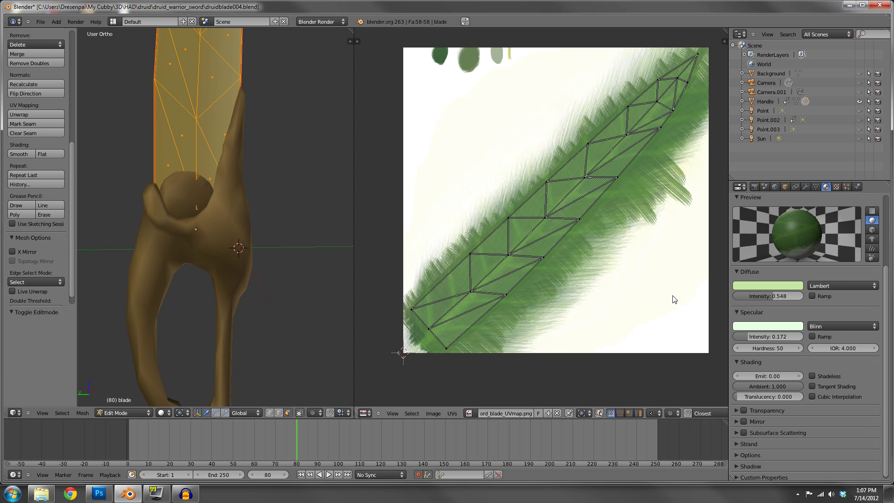
pyautogui.click(837, 187)
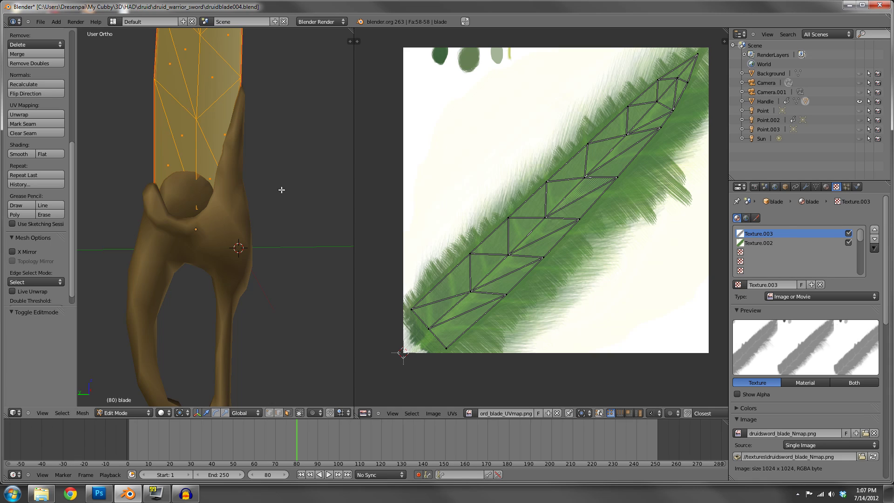
pyautogui.click(757, 245)
pyautogui.click(762, 234)
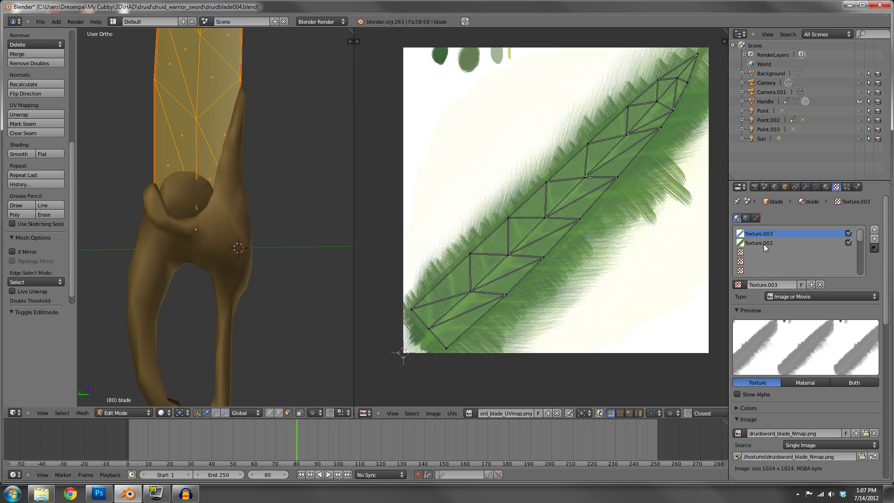
# Step: Compare the blade's normal map texture druidsword_blade_Nmap.png with its colour texture druidsword_blade_UVmap.png along the blade mesh
pyautogui.click(764, 244)
pyautogui.click(764, 234)
pyautogui.press('space')
pyautogui.press('Escape')
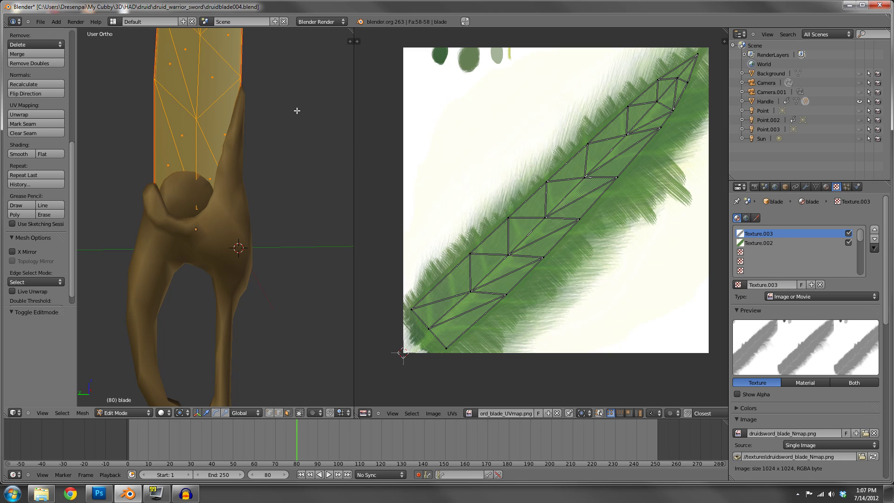
pyautogui.keyDown('shift'); pyautogui.scroll(5, 335, 243); pyautogui.keyUp('shift')
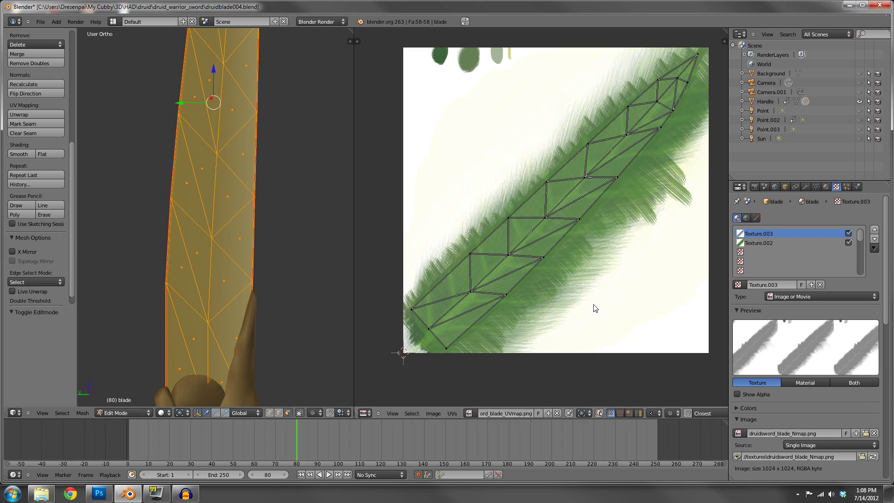
pyautogui.click(762, 243)
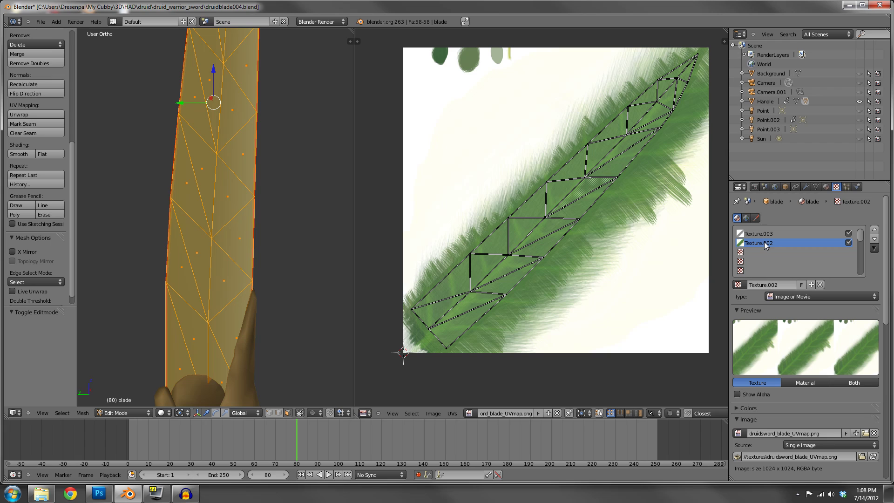
# Step: Leave Edit Mode on the blade, select the Handle object and show its Texture.001 slot
pyautogui.scroll(-6, 305, 289)
pyautogui.moveTo(293, 280); pyautogui.dragTo(632, 251, button='middle')
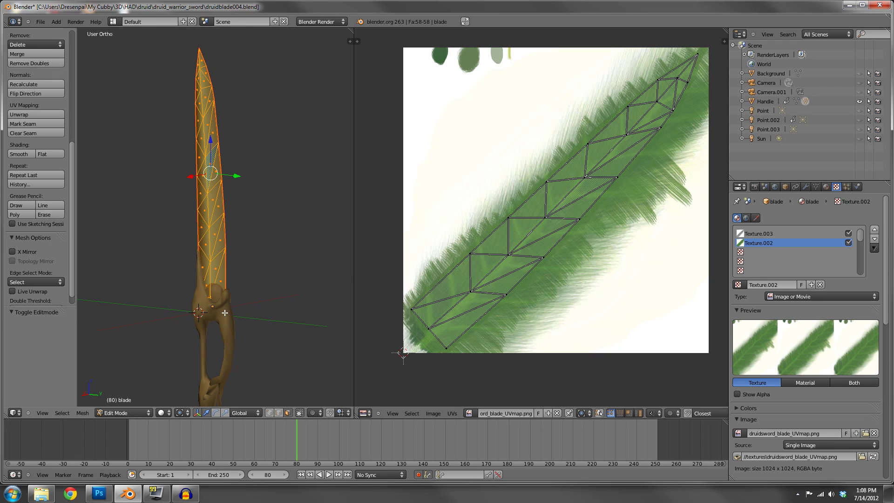
pyautogui.press('Tab')
pyautogui.rightClick(226, 334)
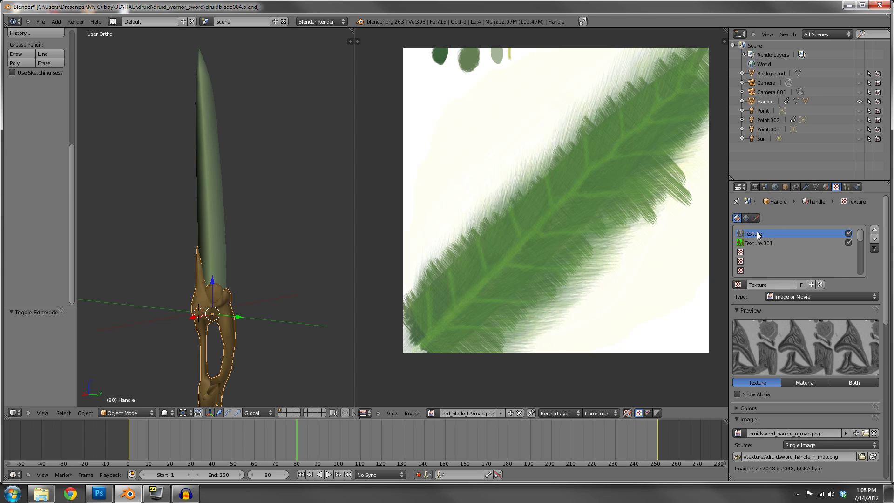
pyautogui.click(766, 243)
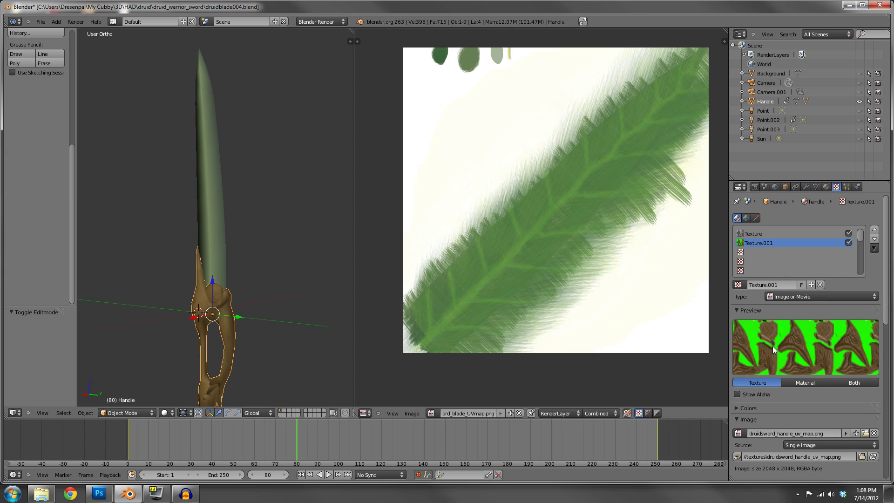
# Step: Examine the preview, image source and mapping settings of the handle's Texture.001
pyautogui.scroll(-5, 788, 415)
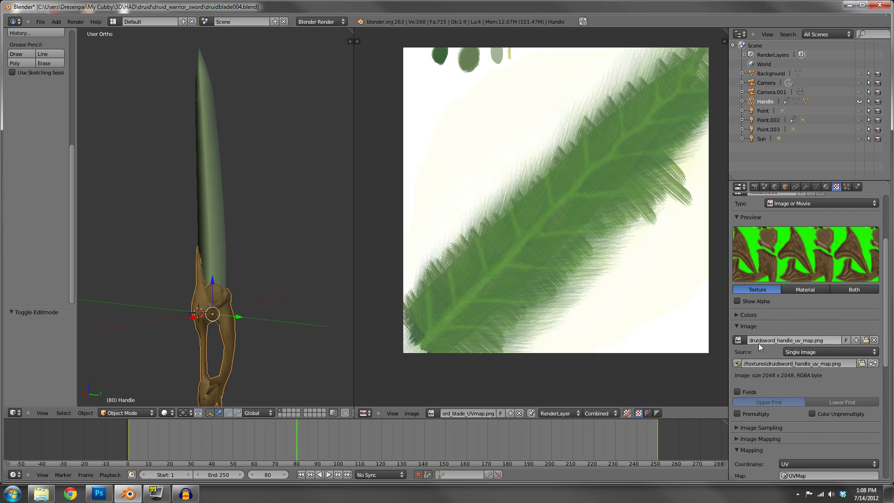
pyautogui.scroll(4, 814, 332)
pyautogui.scroll(-5, 814, 332)
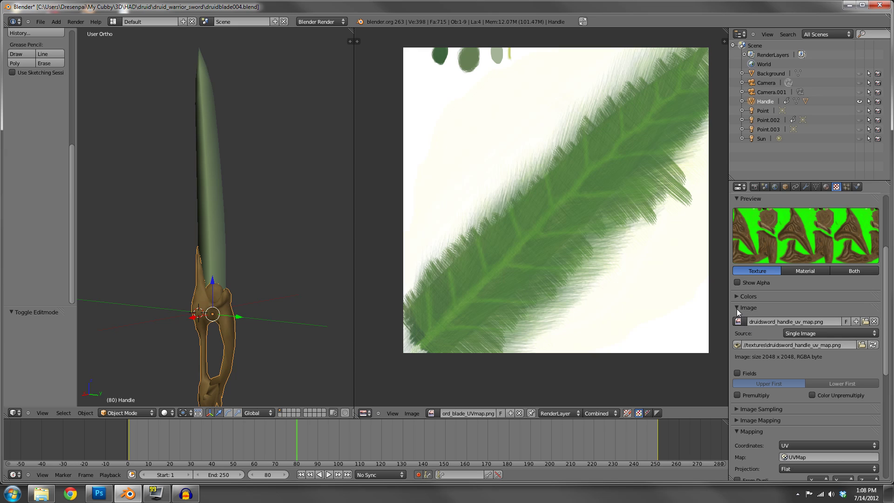
pyautogui.scroll(4, 777, 335)
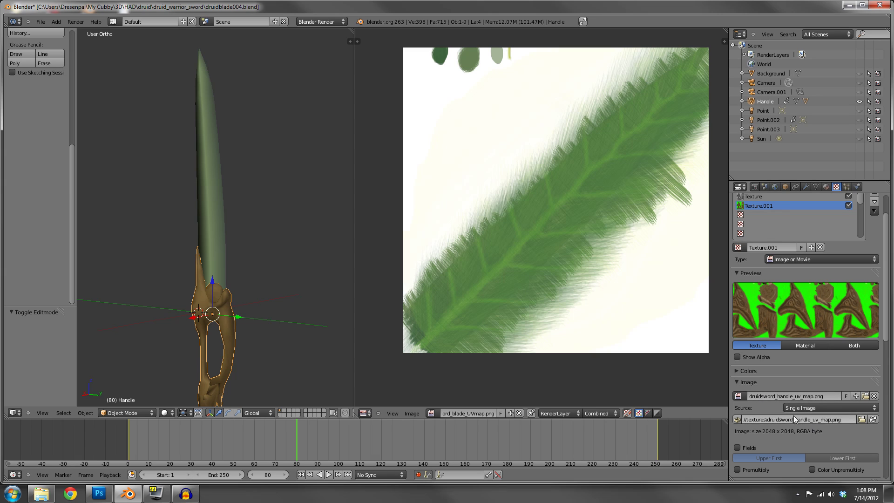
pyautogui.scroll(-2, 783, 416)
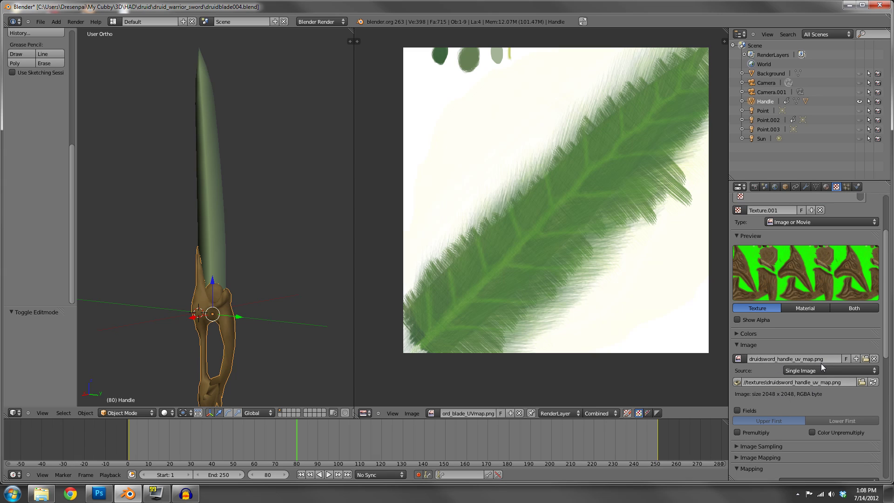
pyautogui.scroll(4, 813, 306)
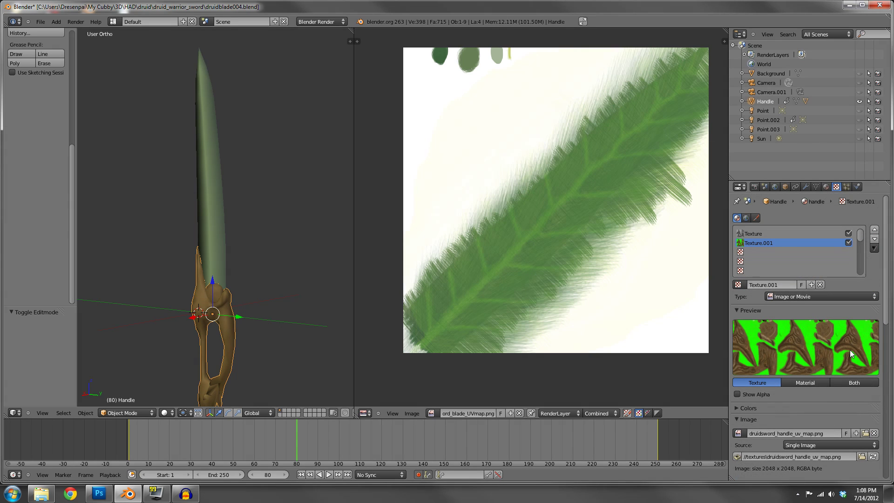
# Step: Look through the available texture types for Texture.001 and choose Image or Movie
pyautogui.click(873, 297)
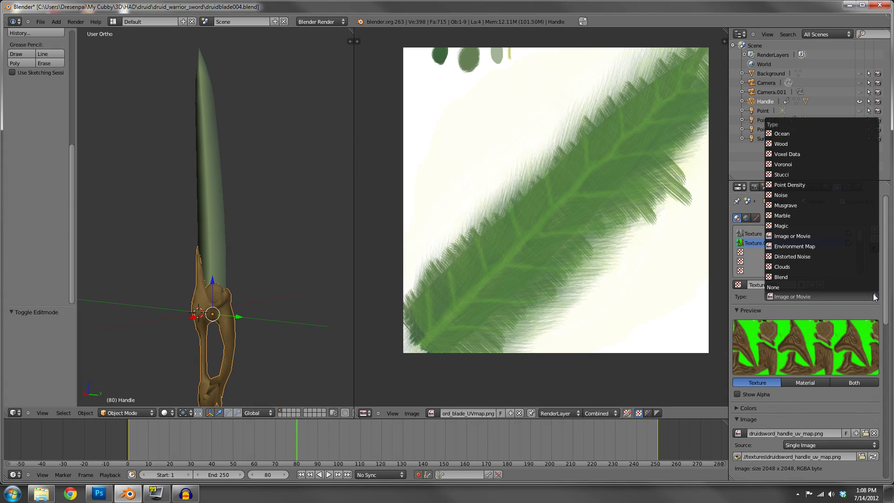
pyautogui.press('Escape')
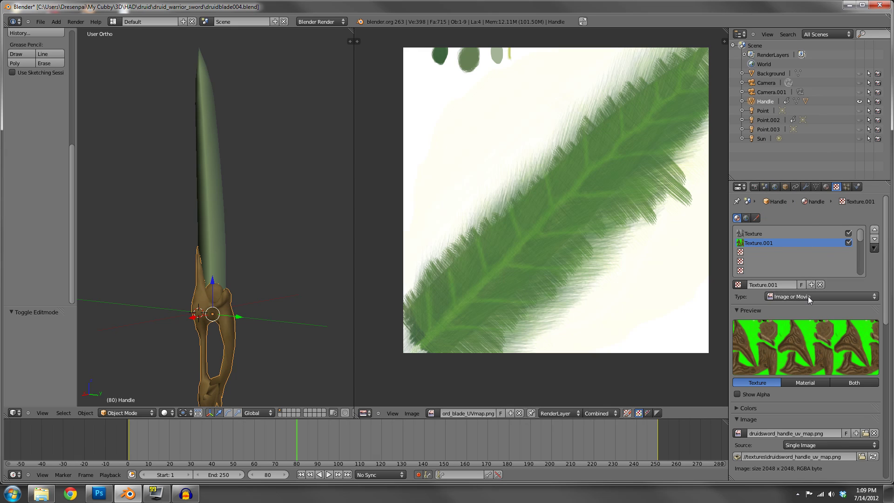
pyautogui.click(822, 296)
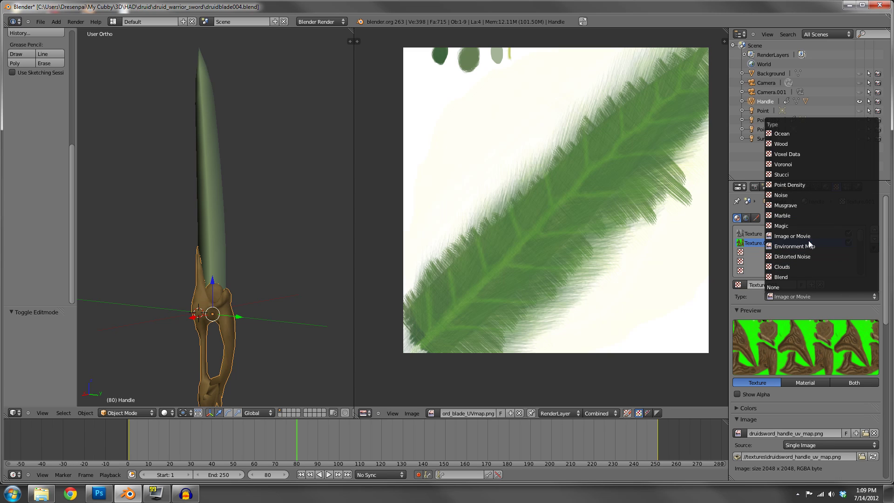
pyautogui.click(796, 235)
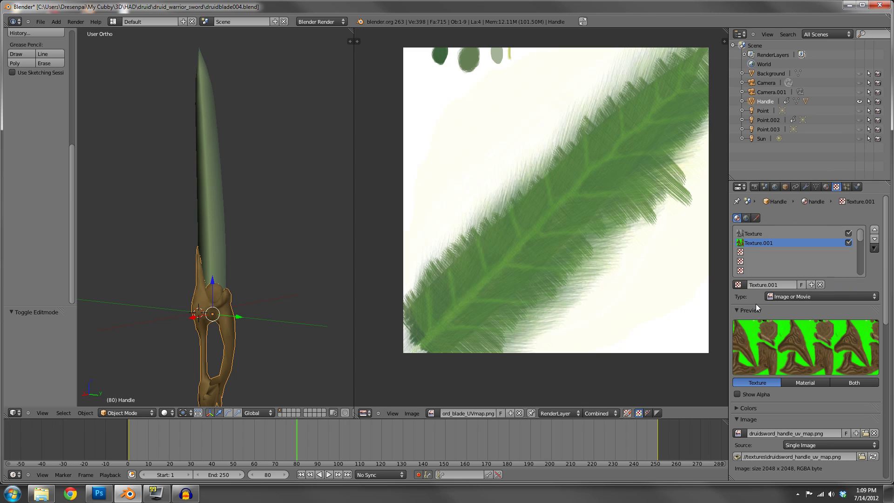
# Step: Add a new texture in the handle material's third slot and set its type to Image or Movie
pyautogui.click(758, 252)
pyautogui.click(775, 285)
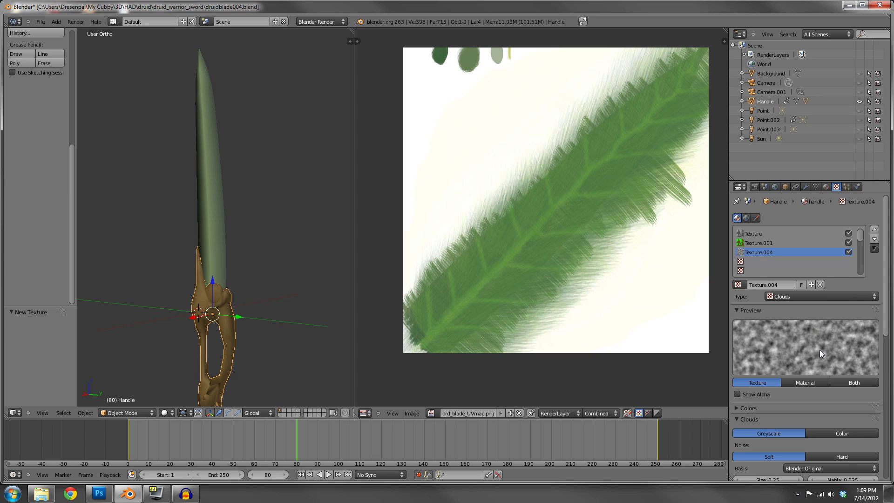
pyautogui.click(817, 295)
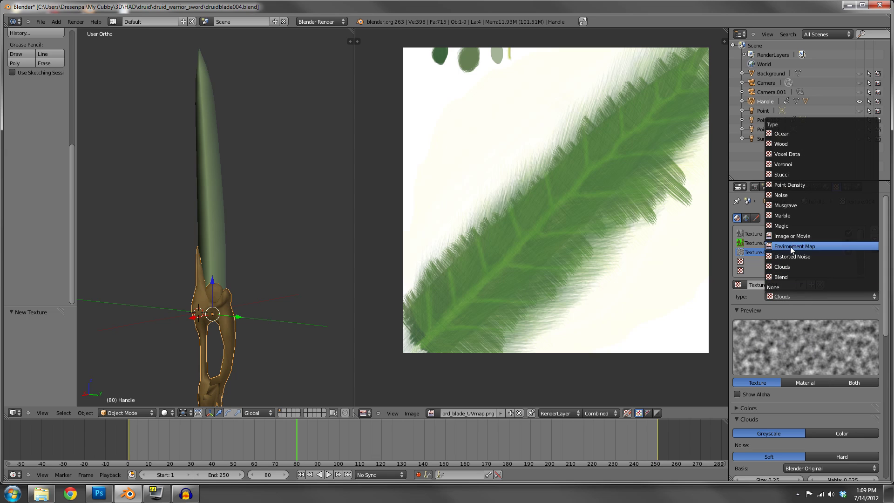
pyautogui.click(792, 235)
pyautogui.scroll(-1, 816, 379)
pyautogui.scroll(-3, 815, 379)
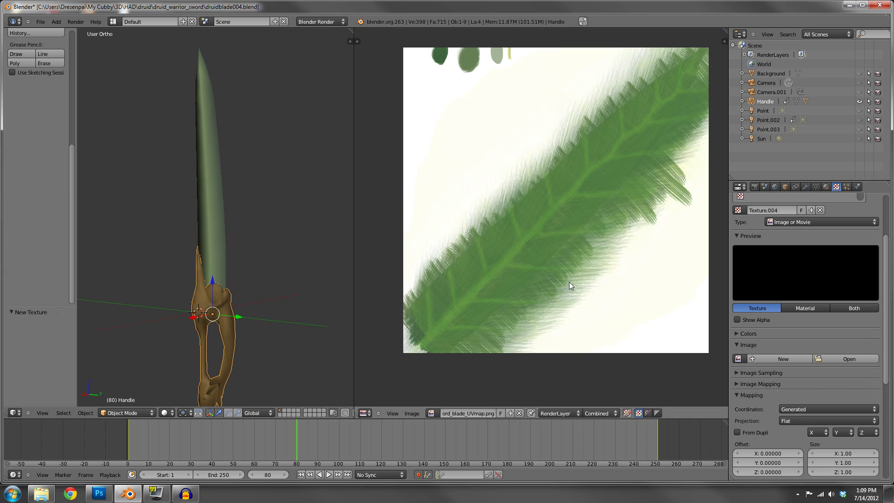
# Step: Remove the new empty image texture from the handle material's third slot
pyautogui.scroll(4, 788, 250)
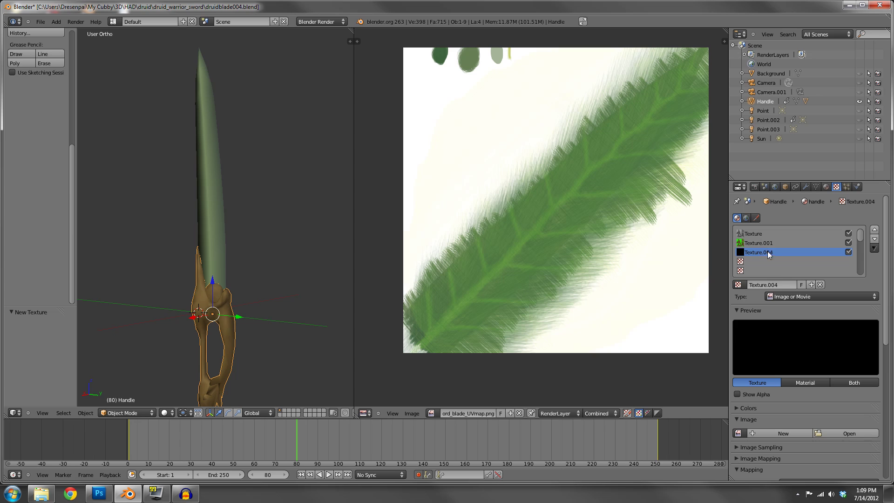
pyautogui.rightClick(776, 253)
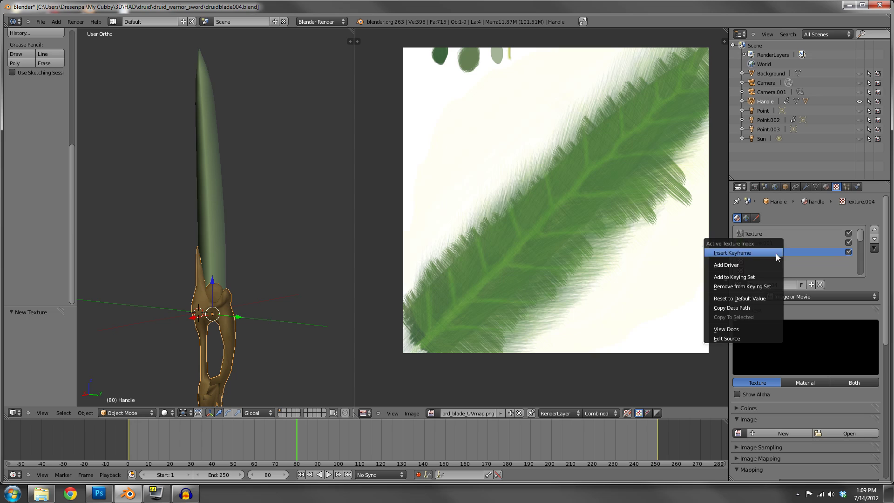
pyautogui.click(821, 286)
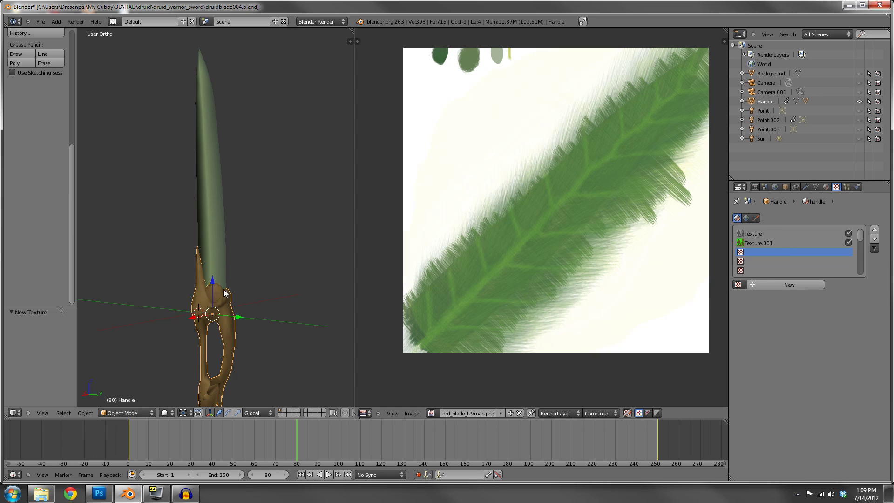
# Step: Join the 3D viewport over the image editor so that it fills both areas
pyautogui.keyDown('shift'); pyautogui.moveTo(237, 203); pyautogui.dragTo(262, 219, button='middle'); pyautogui.keyUp('shift')
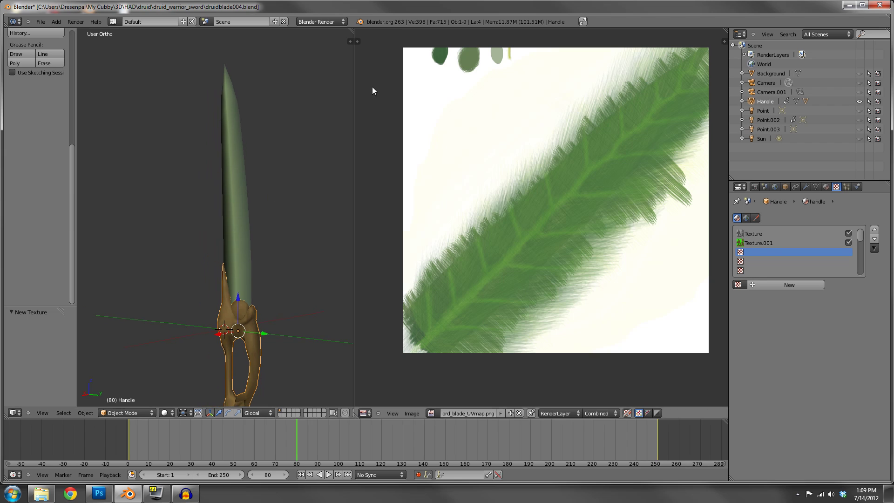
pyautogui.moveTo(351, 29); pyautogui.dragTo(517, 71)
pyautogui.scroll(-4, 474, 261)
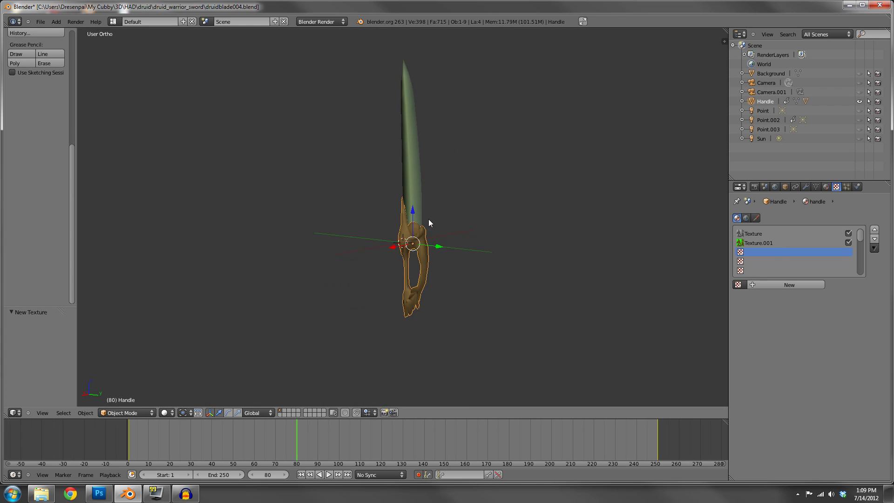
# Step: Set the 3D viewport shading to Textured for the sword
pyautogui.moveTo(428, 219); pyautogui.dragTo(351, 258, button='middle')
pyautogui.scroll(3, 351, 258)
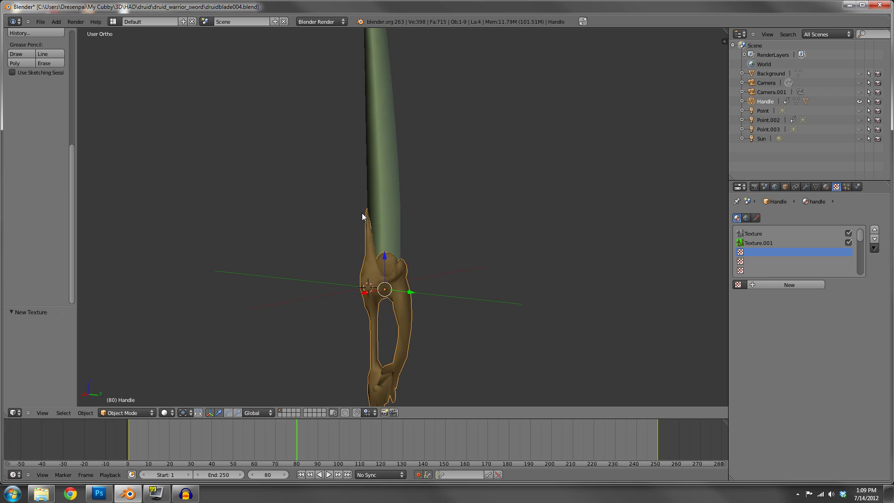
pyautogui.click(172, 412)
pyautogui.click(180, 375)
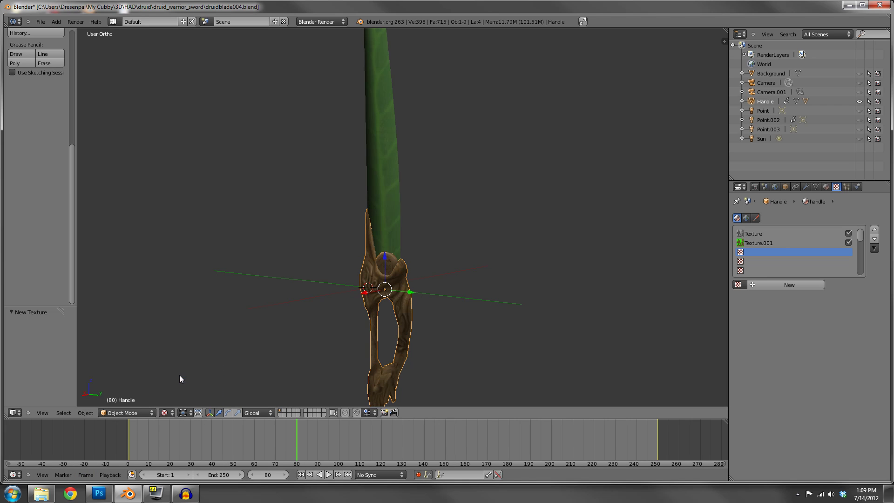
# Step: Examine the painted bark texture up close around the handle's carved disc, grip and lower end
pyautogui.moveTo(426, 315); pyautogui.dragTo(261, 277, button='middle')
pyautogui.moveTo(354, 293); pyautogui.dragTo(491, 303, button='middle')
pyautogui.scroll(6, 463, 304)
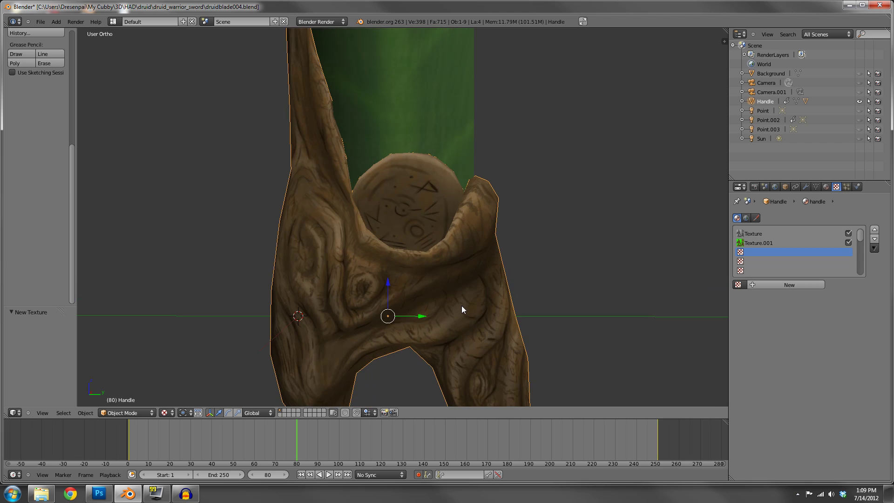
pyautogui.moveTo(429, 309); pyautogui.dragTo(465, 239, button='middle')
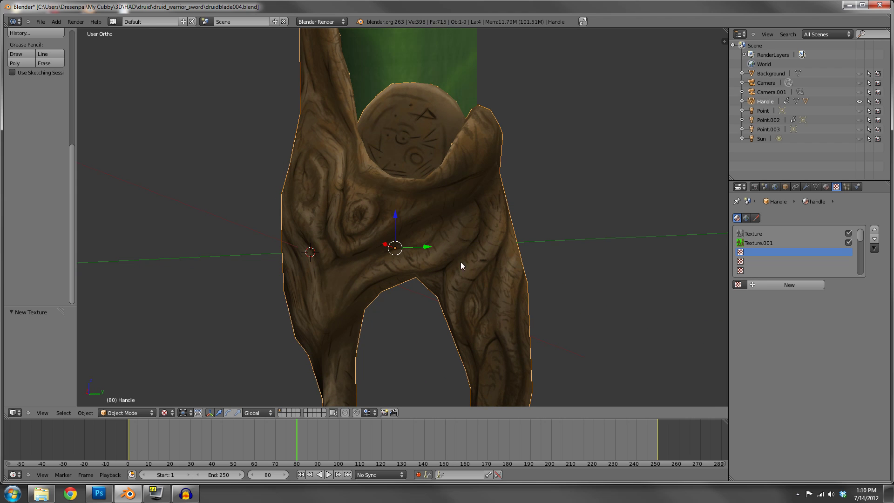
pyautogui.moveTo(369, 284); pyautogui.dragTo(407, 194, button='middle')
pyautogui.moveTo(387, 293); pyautogui.dragTo(448, 257, button='middle')
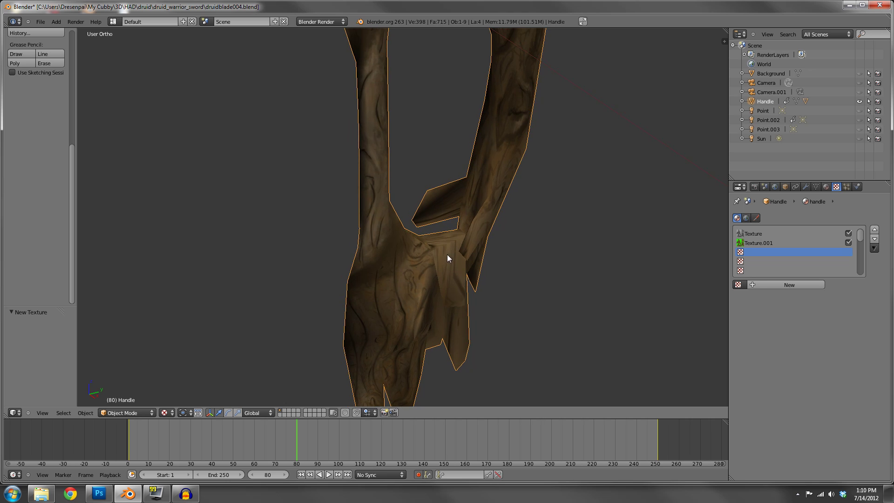
pyautogui.moveTo(479, 209); pyautogui.dragTo(445, 116, button='middle')
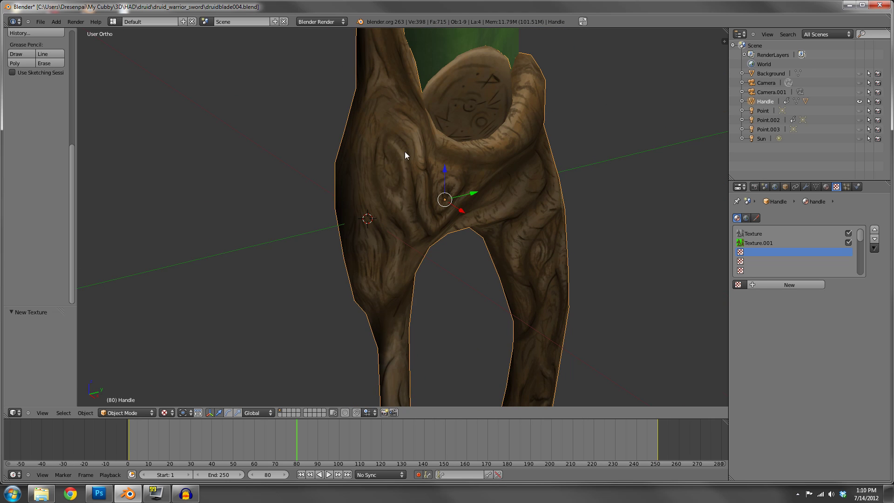
# Step: Examine the textured leaf blade and wooden handle together on the whole sword
pyautogui.moveTo(612, 229); pyautogui.dragTo(497, 226, button='middle')
pyautogui.scroll(-5, 497, 221)
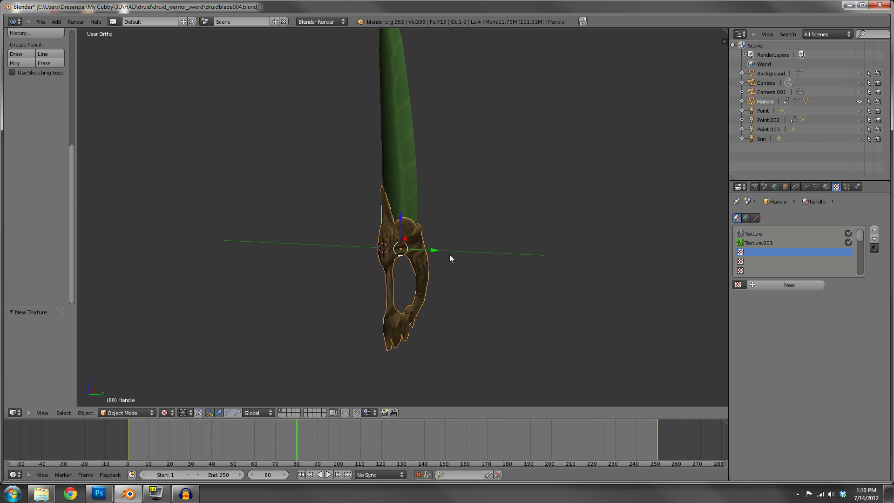
pyautogui.moveTo(437, 168); pyautogui.dragTo(403, 286, button='middle')
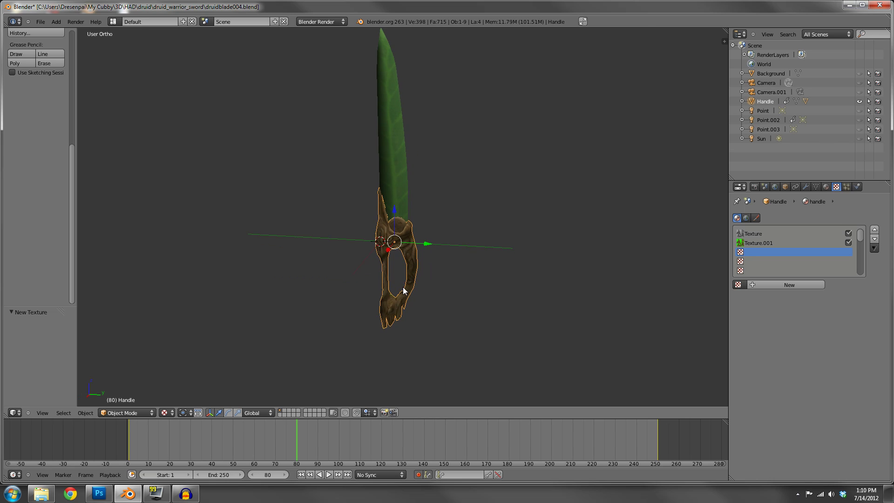
pyautogui.scroll(4, 401, 284)
pyautogui.scroll(-2, 419, 285)
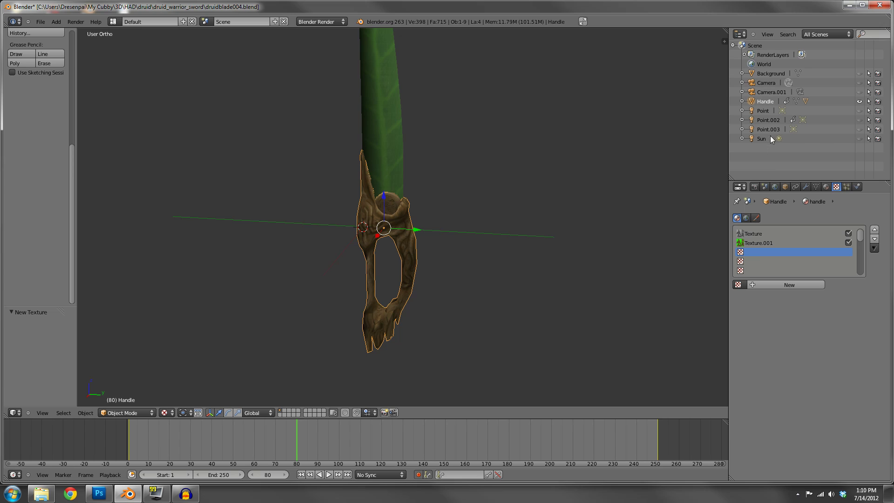
# Step: Make the hidden lamps Point, Point.002, Point.003 and Sun visible in the viewport
pyautogui.click(859, 112)
pyautogui.click(860, 139)
pyautogui.scroll(-7, 354, 212)
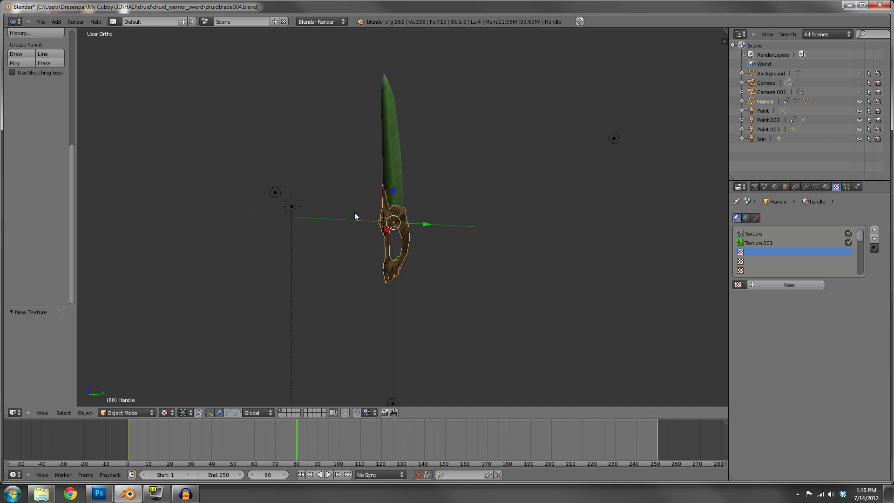
# Step: Check the lamp placement around the sword and select the Sun lamp
pyautogui.moveTo(373, 189); pyautogui.dragTo(391, 310, button='middle')
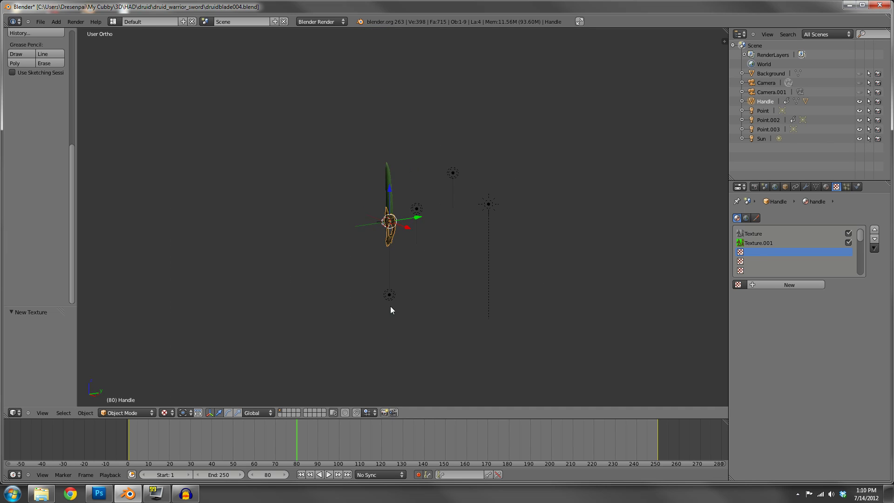
pyautogui.moveTo(496, 227); pyautogui.dragTo(554, 236, button='middle')
pyautogui.rightClick(540, 220)
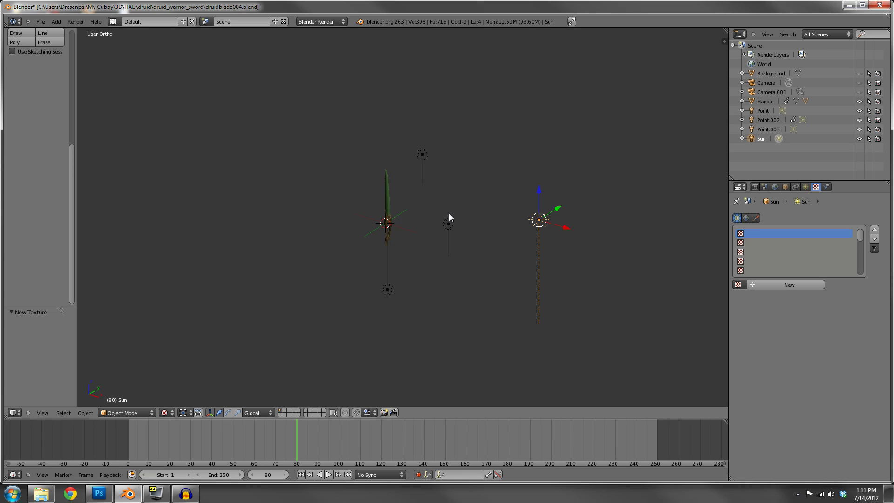
# Step: Select the point lamps around the sword one after another and examine their placement relative to the blade and handle
pyautogui.rightClick(449, 226)
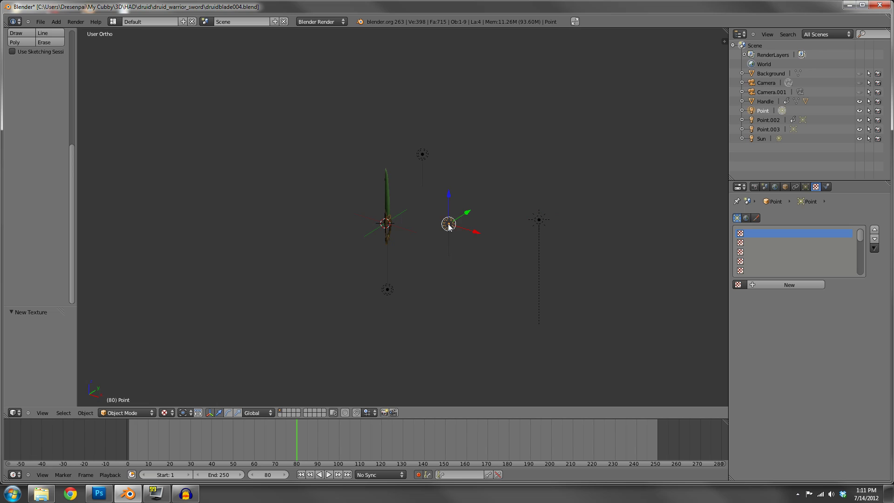
pyautogui.rightClick(423, 156)
pyautogui.rightClick(387, 289)
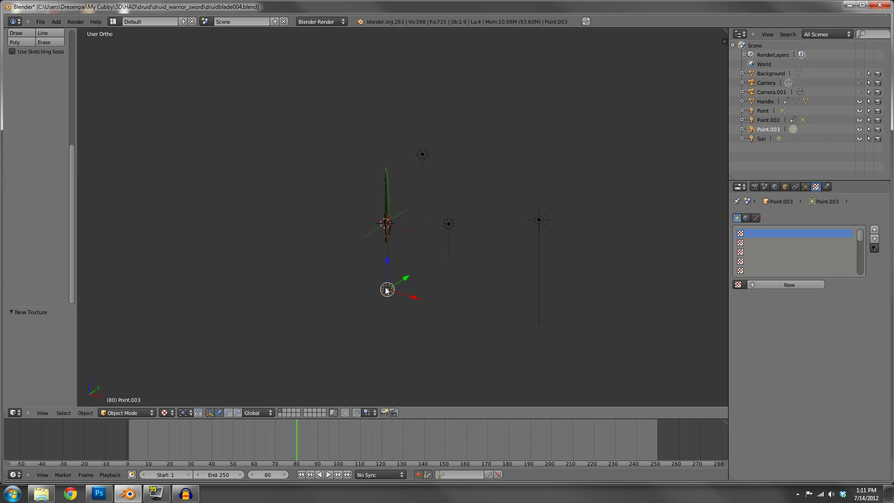
pyautogui.scroll(4, 416, 300)
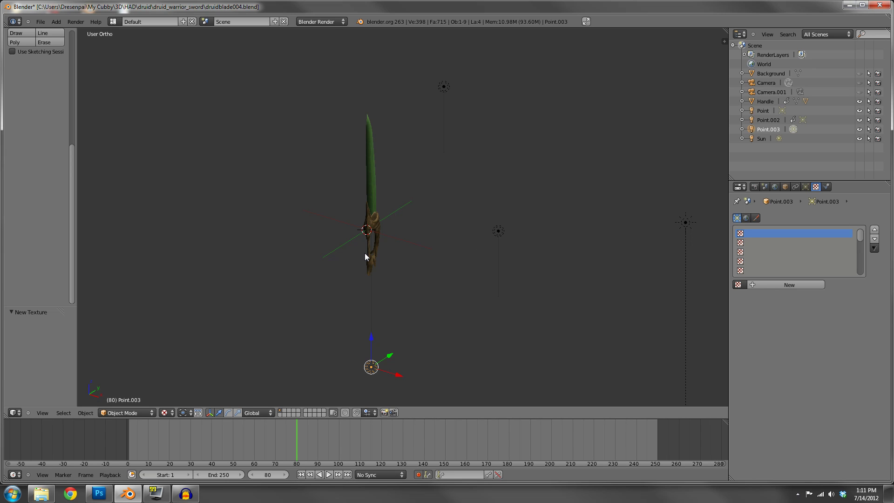
pyautogui.moveTo(364, 253); pyautogui.dragTo(343, 226, button='middle')
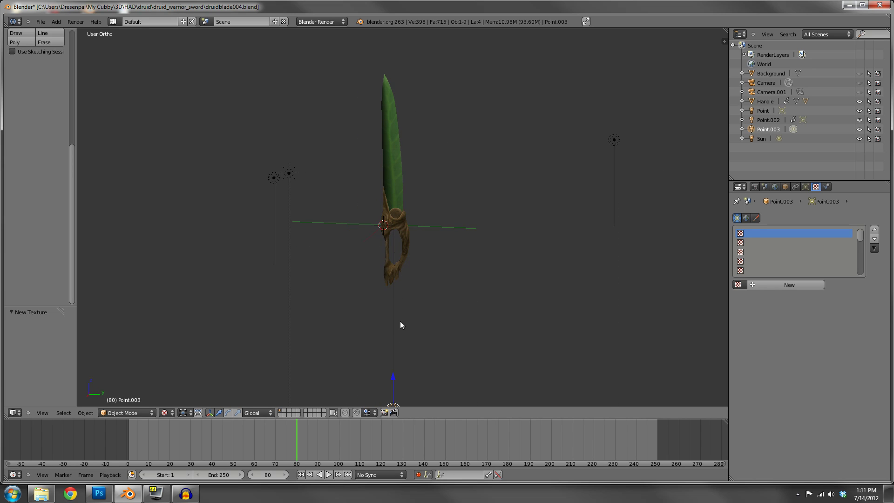
pyautogui.keyDown('shift'); pyautogui.moveTo(396, 178); pyautogui.dragTo(380, 117, button='middle'); pyautogui.keyUp('shift')
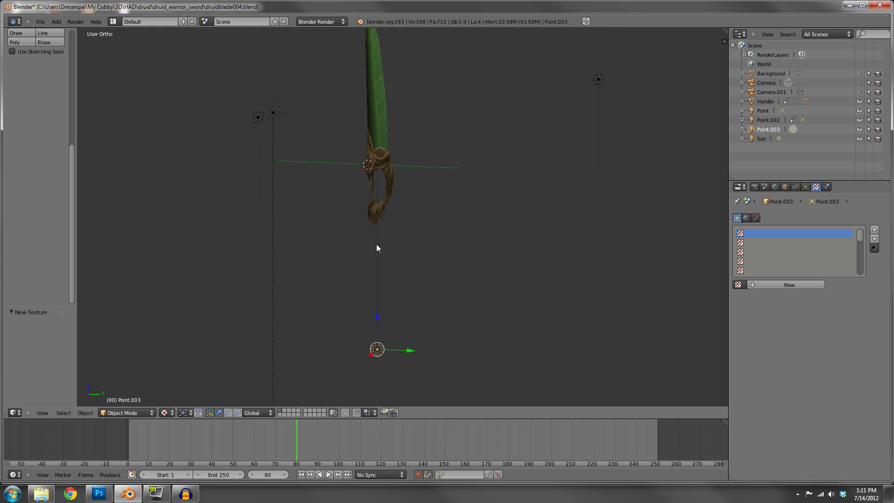
pyautogui.keyDown('shift'); pyautogui.moveTo(364, 257); pyautogui.dragTo(325, 371, button='middle'); pyautogui.keyUp('shift')
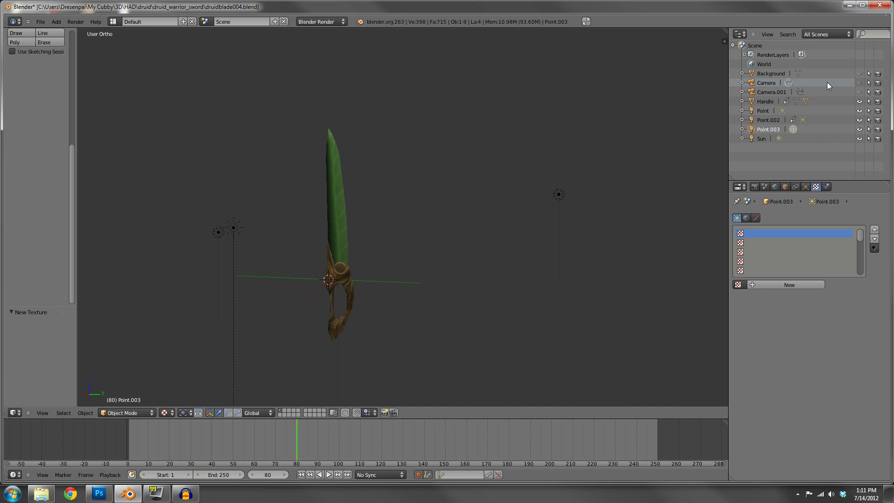
# Step: Make the hidden Camera visible and look at the sword through it
pyautogui.click(860, 83)
pyautogui.moveTo(600, 219); pyautogui.dragTo(513, 201, button='middle')
pyautogui.press('KP_0')
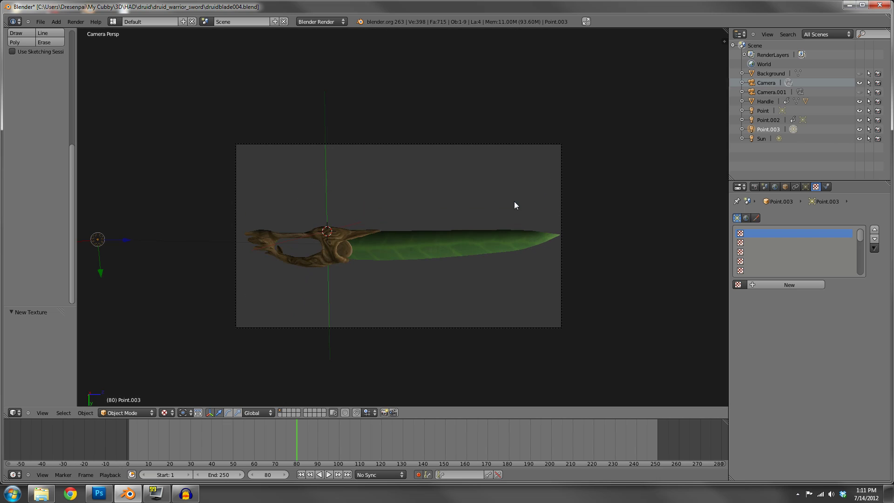
# Step: Select the Camera and move it about 0.05 in X, 0.86 in Y and 0.26 in Z to reframe the sword
pyautogui.rightClick(538, 145)
pyautogui.press('KP_0')
pyautogui.press('KP_0')
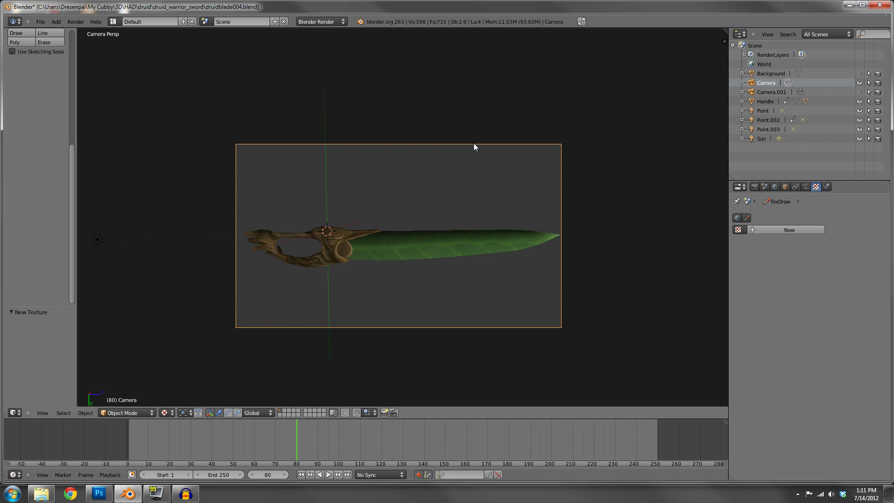
pyautogui.press('g')
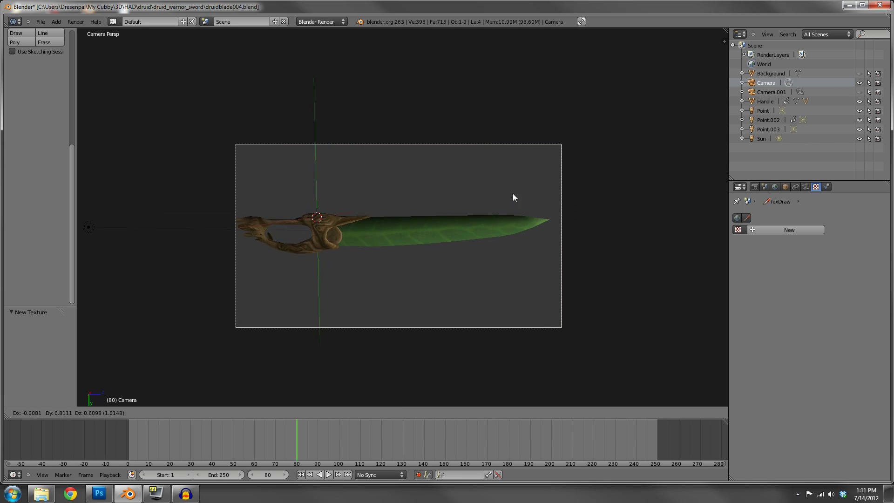
pyautogui.click(493, 197)
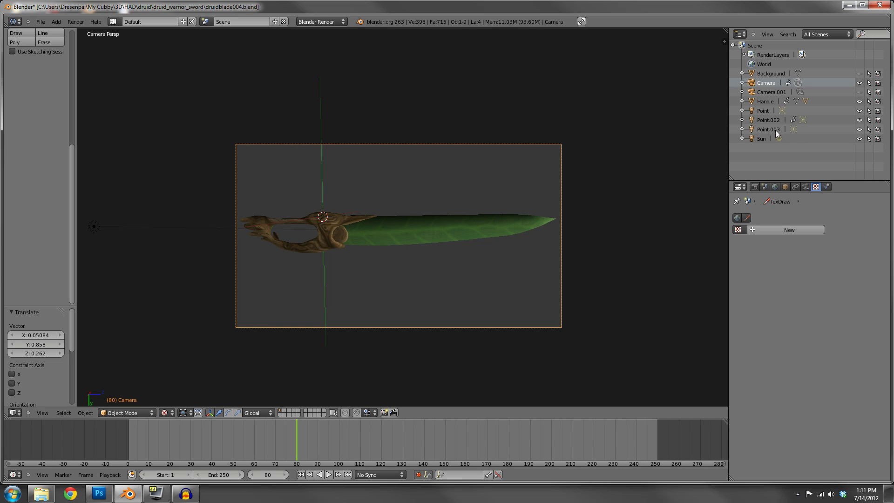
# Step: Make the hidden Camera.001 visible and examine its placement and direction beside the sword's handle
pyautogui.click(783, 92)
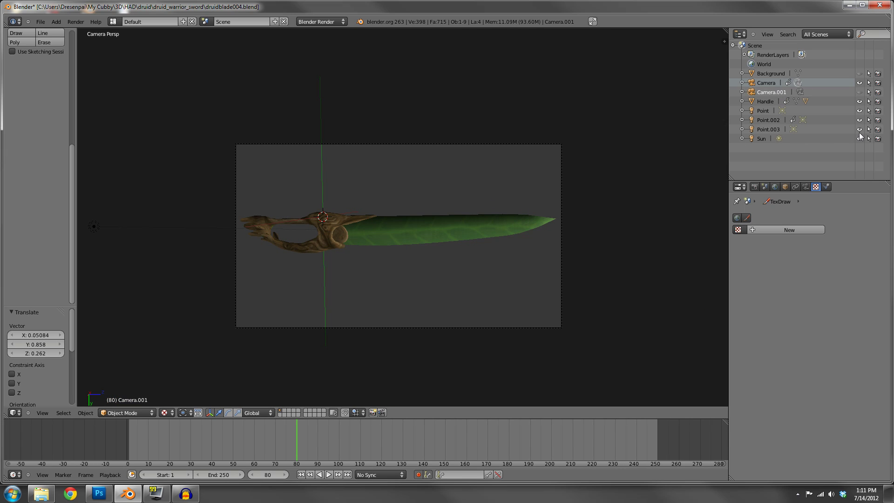
pyautogui.click(859, 92)
pyautogui.moveTo(591, 254); pyautogui.dragTo(425, 279, button='middle')
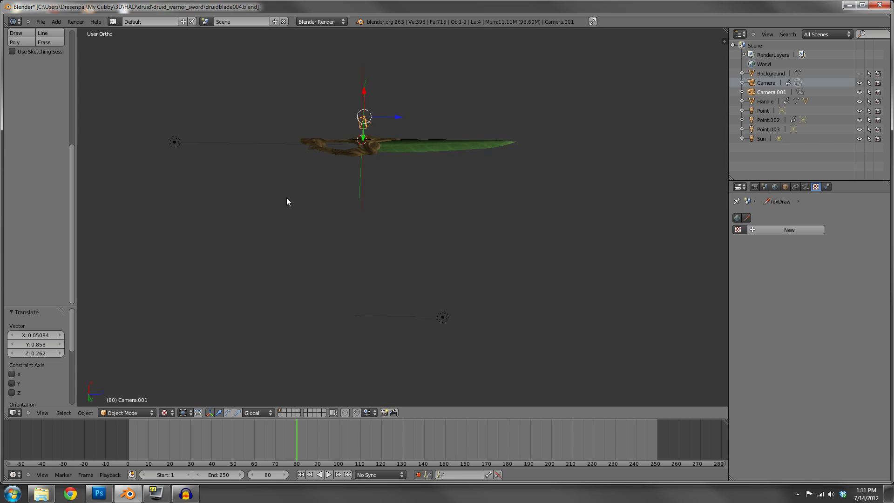
pyautogui.moveTo(455, 187); pyautogui.dragTo(373, 190, button='middle')
pyautogui.press('KP_1')
pyautogui.scroll(4, 507, 282)
pyautogui.keyDown('shift'); pyautogui.moveTo(507, 282); pyautogui.dragTo(415, 186, button='middle'); pyautogui.keyUp('shift')
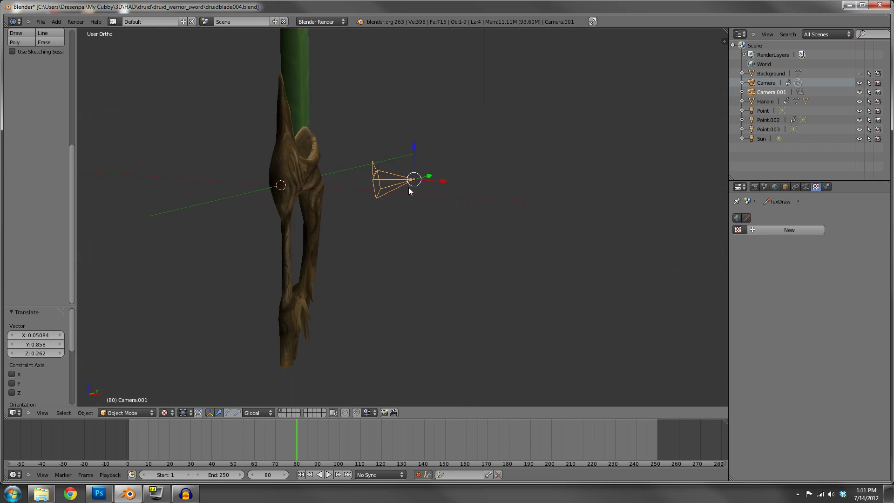
pyautogui.scroll(3, 356, 188)
pyautogui.scroll(5, 355, 188)
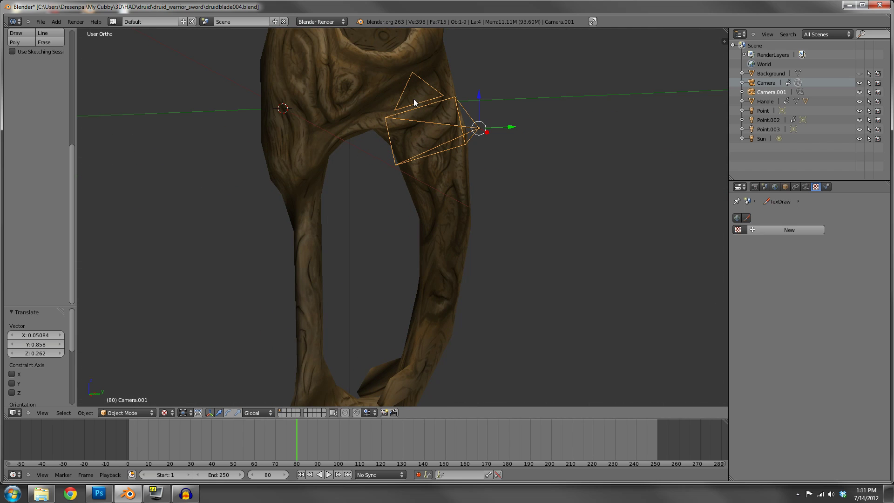
pyautogui.scroll(-6, 423, 239)
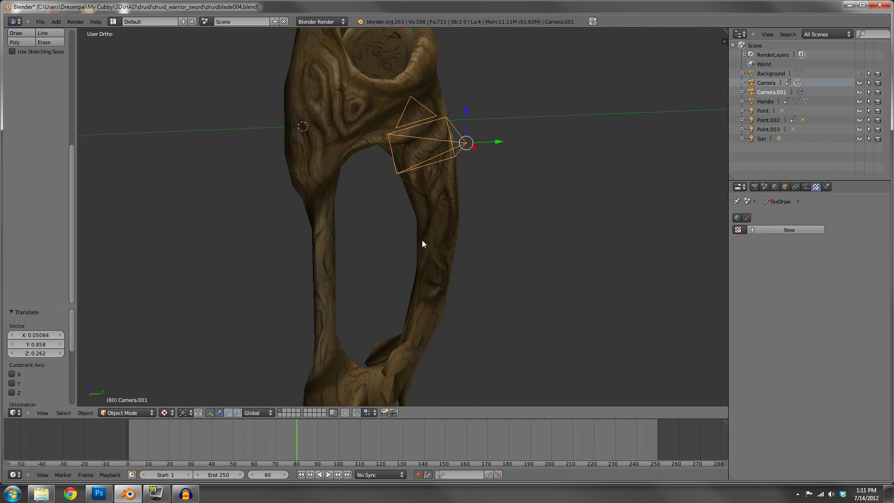
# Step: Select the main Camera, make the Background plane visible and check how it stands around the sword
pyautogui.rightClick(444, 141)
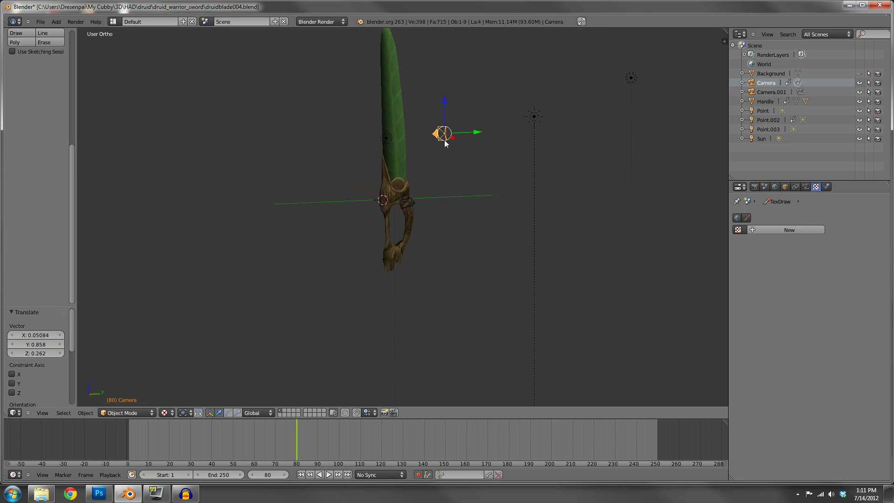
pyautogui.keyDown('shift'); pyautogui.scroll(4, 494, 223); pyautogui.keyUp('shift')
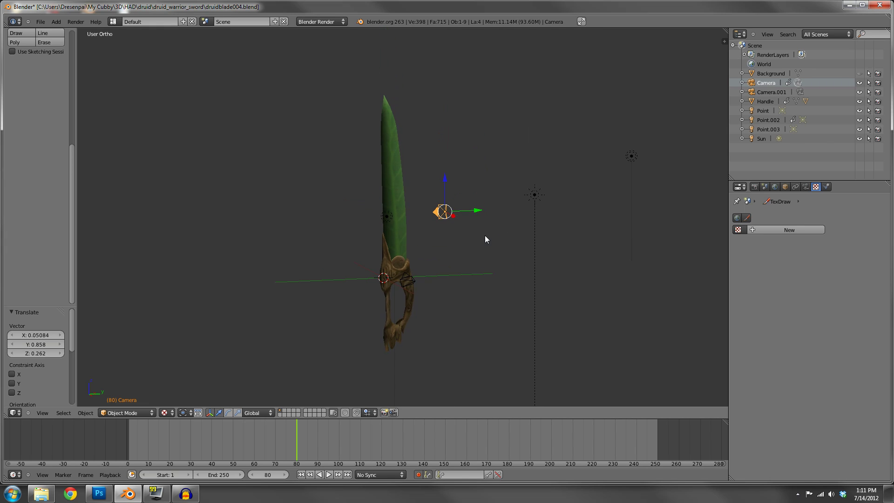
pyautogui.click(859, 73)
pyautogui.scroll(-7, 313, 256)
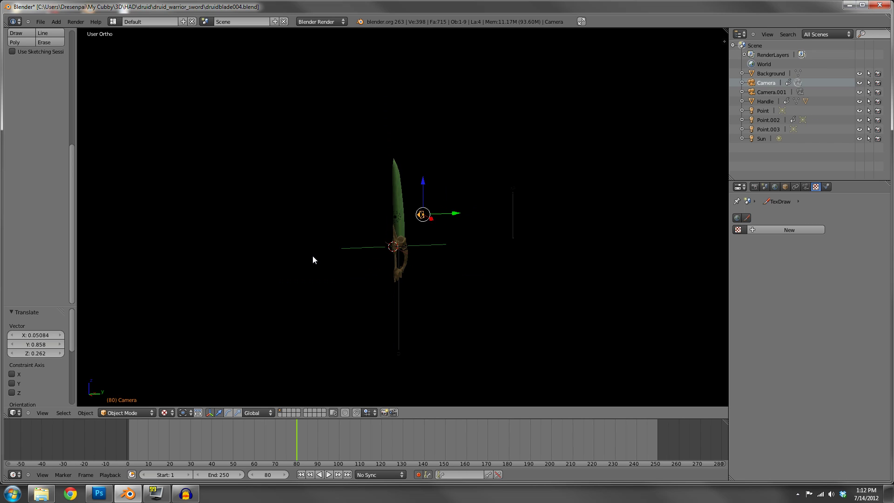
pyautogui.moveTo(340, 252); pyautogui.dragTo(468, 220, button='middle')
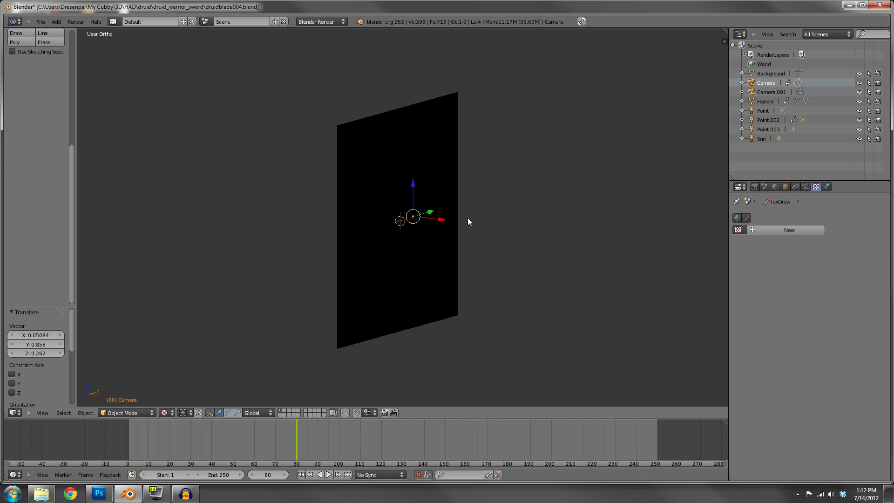
# Step: Render the sword scene as a still image from the render settings
pyautogui.click(754, 187)
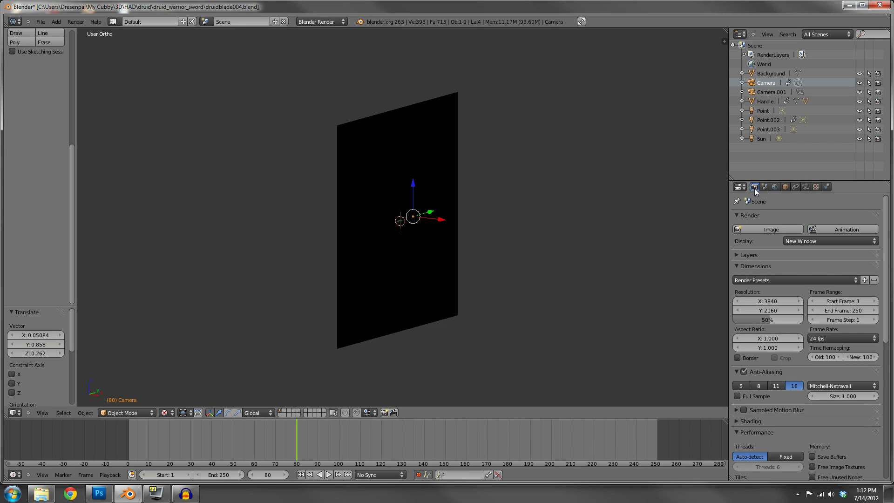
pyautogui.click(765, 230)
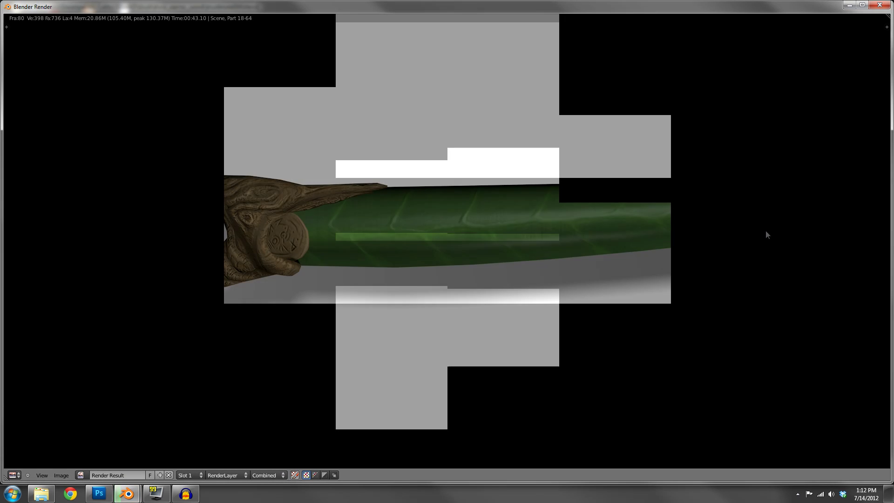